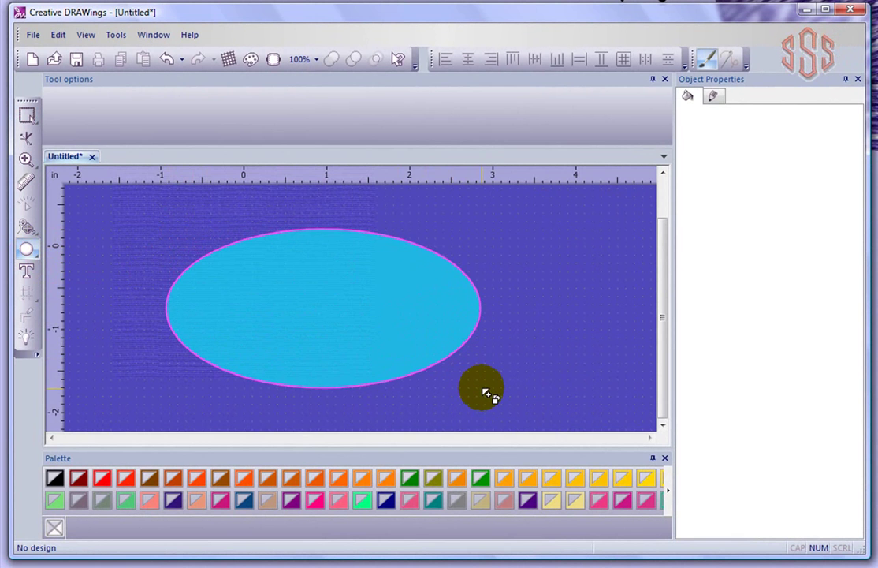
# - Finish drawing the ellipse and set its outline stitch type to None
pyautogui.rightClick(508, 245)
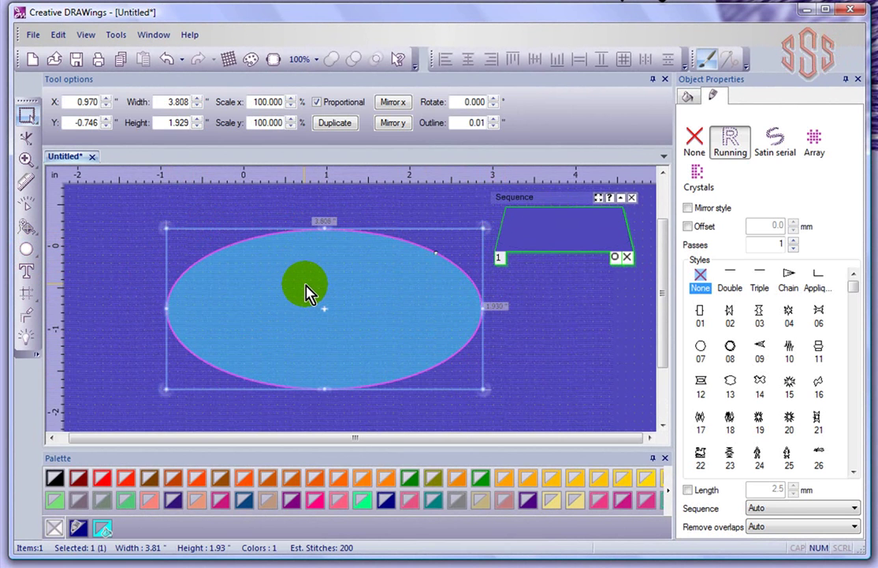
pyautogui.click(691, 97)
pyautogui.click(713, 97)
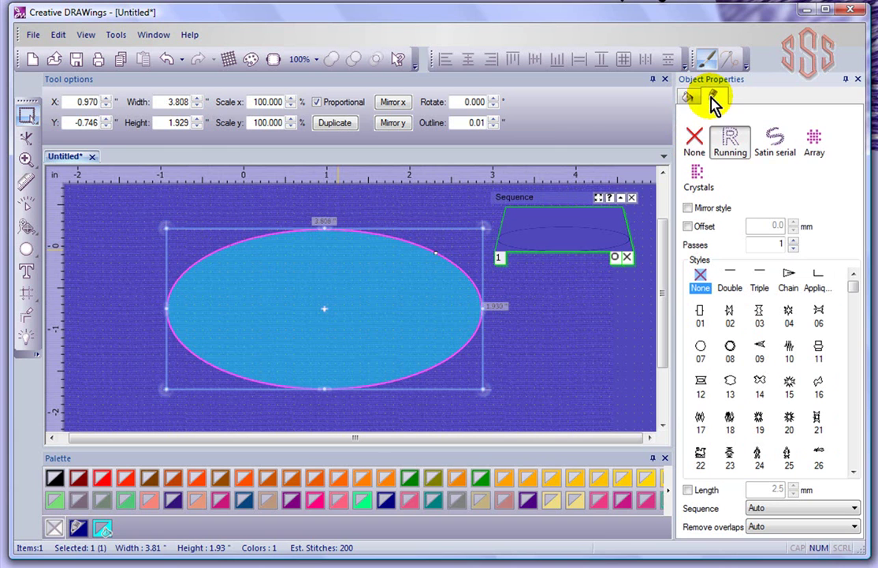
pyautogui.click(693, 144)
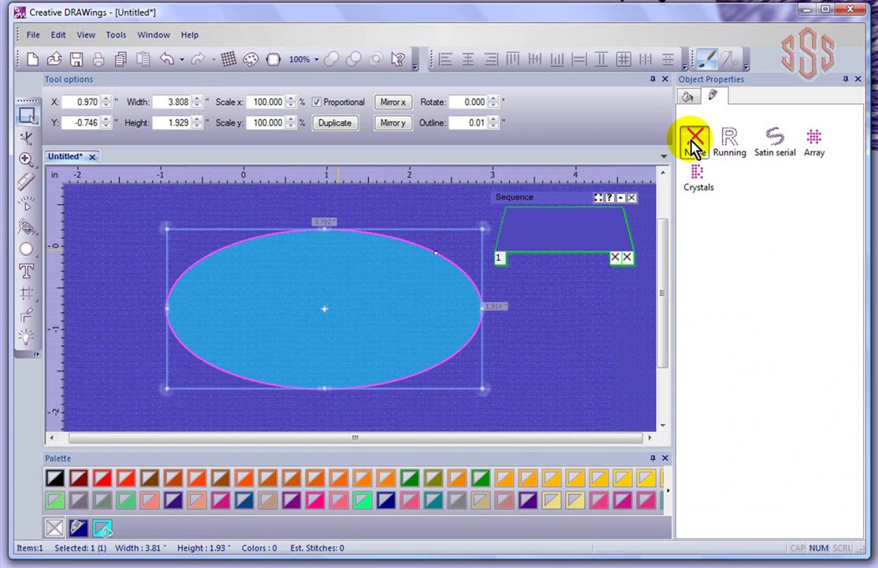
# - Give the ellipse an Array fill made from the Curl 2 clipart, drawing the small motif size on the canvas
pyautogui.click(689, 98)
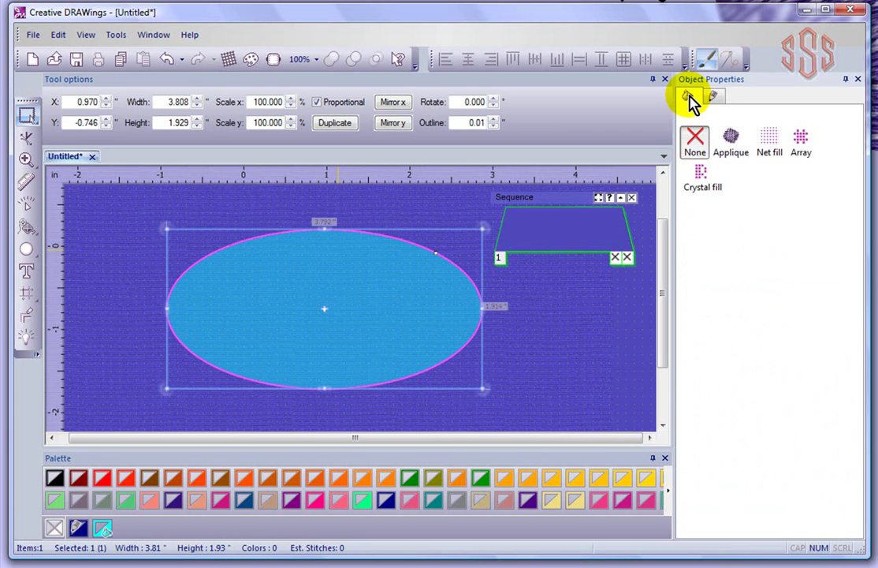
pyautogui.click(802, 146)
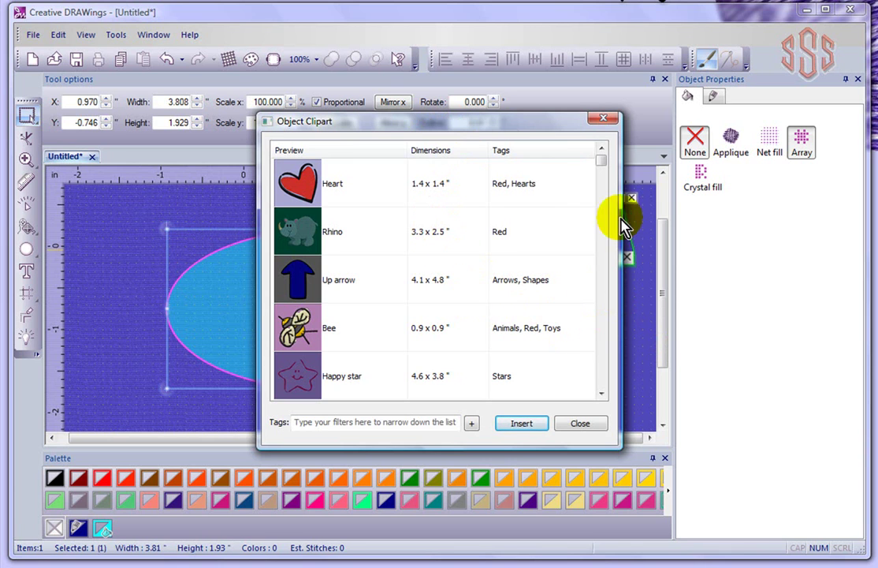
pyautogui.scroll(-20, 602, 169)
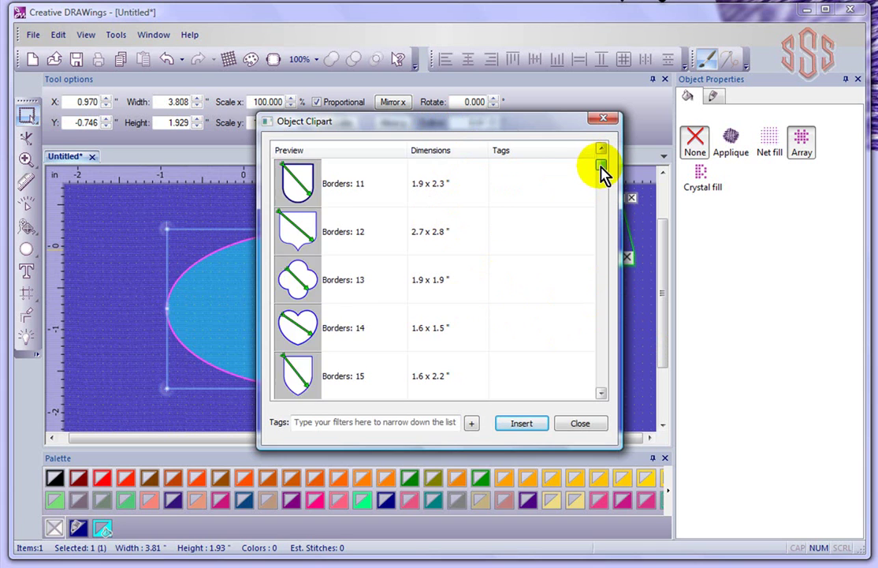
pyautogui.scroll(-6, 500, 261)
pyautogui.scroll(7, 500, 261)
pyautogui.scroll(20, 499, 261)
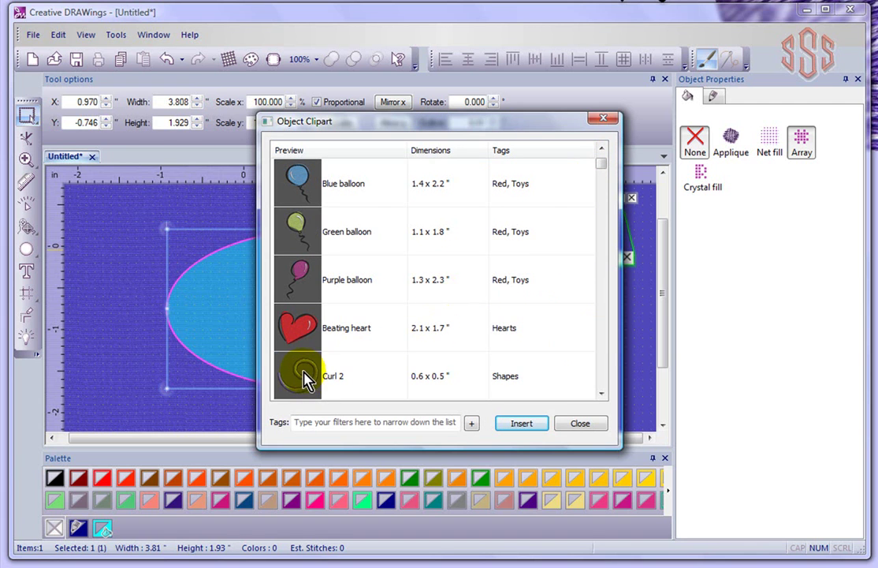
pyautogui.click(307, 380)
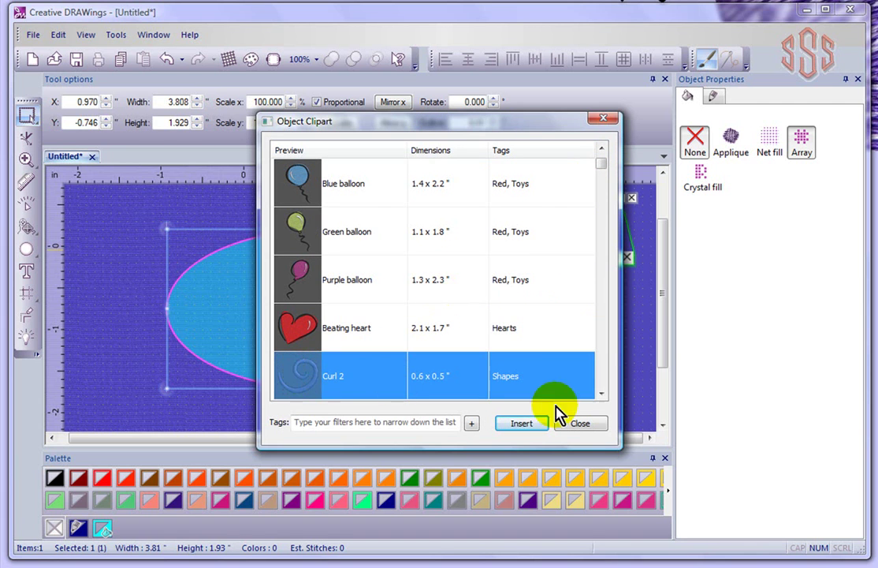
pyautogui.click(521, 424)
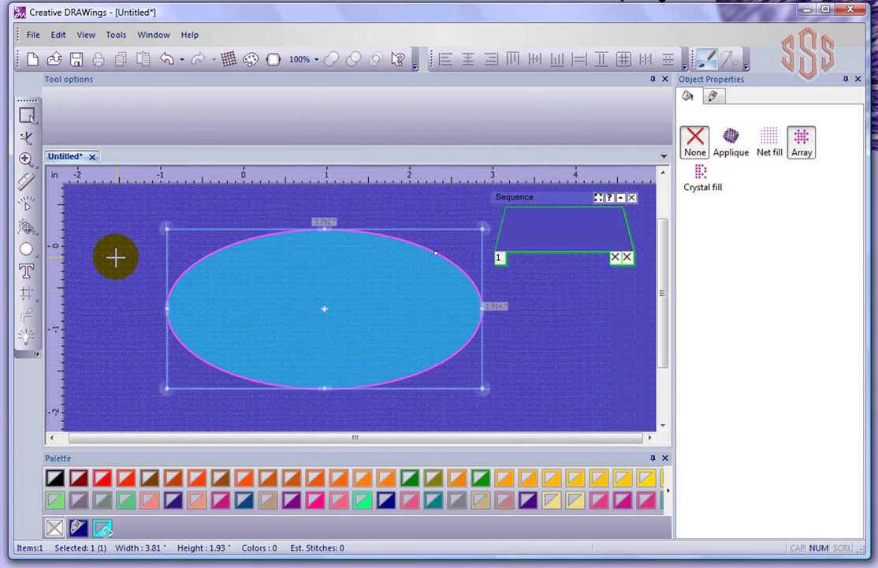
pyautogui.moveTo(116, 257); pyautogui.dragTo(133, 287)
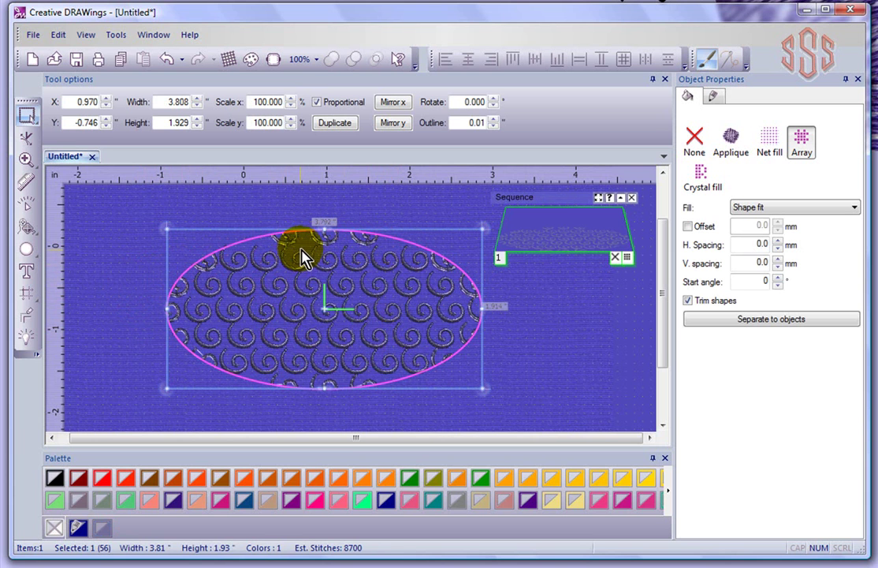
# - Try a 3 mm offset and untrimmed shapes on the array fill, restoring each option after its test
pyautogui.scroll(1, 303, 256)
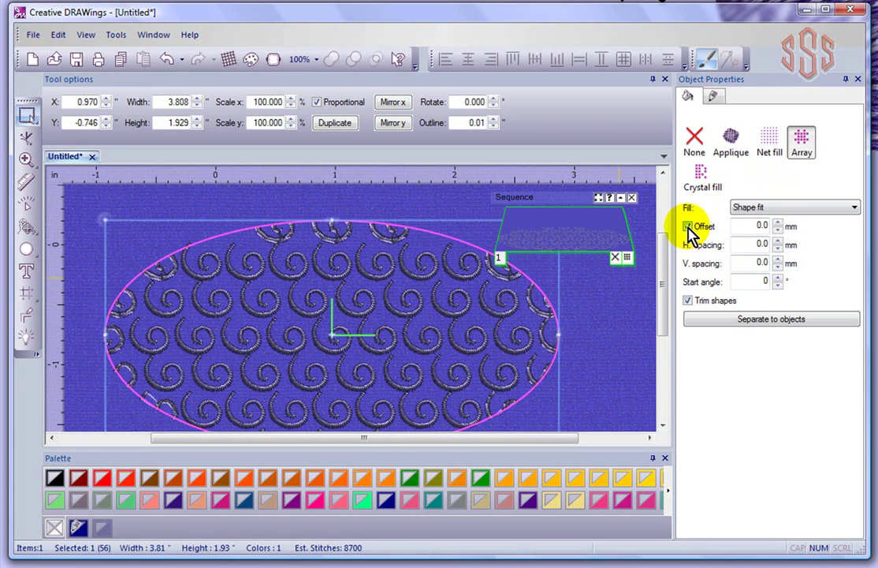
pyautogui.doubleClick(762, 226)
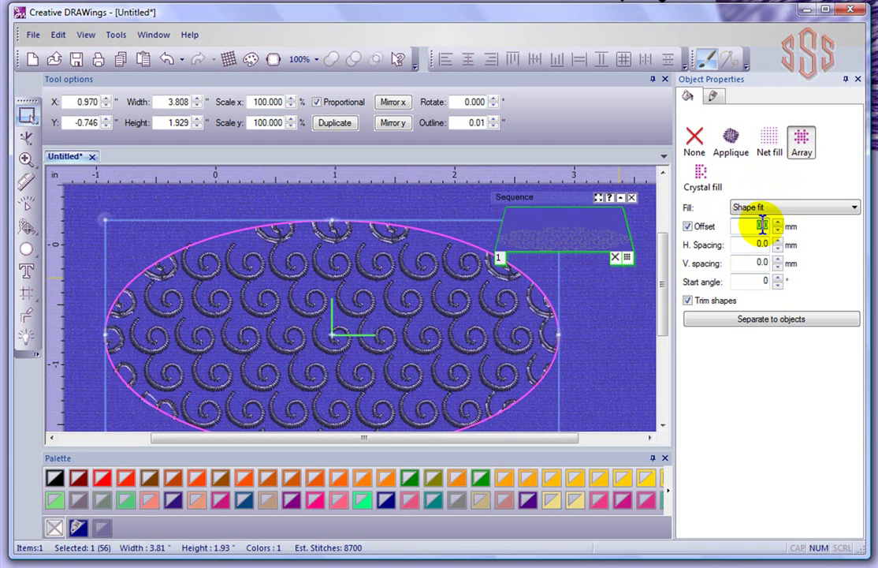
pyautogui.write('3')
pyautogui.press('Return')
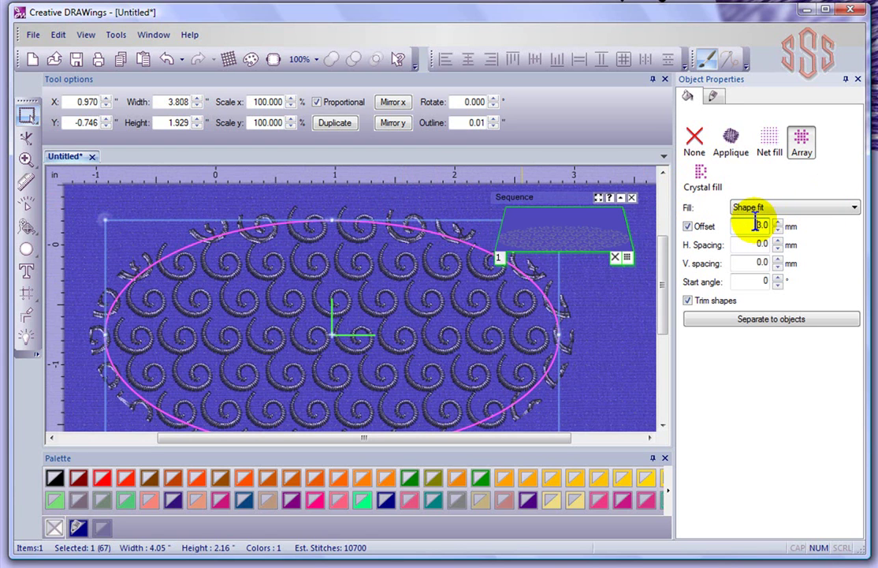
pyautogui.click(687, 227)
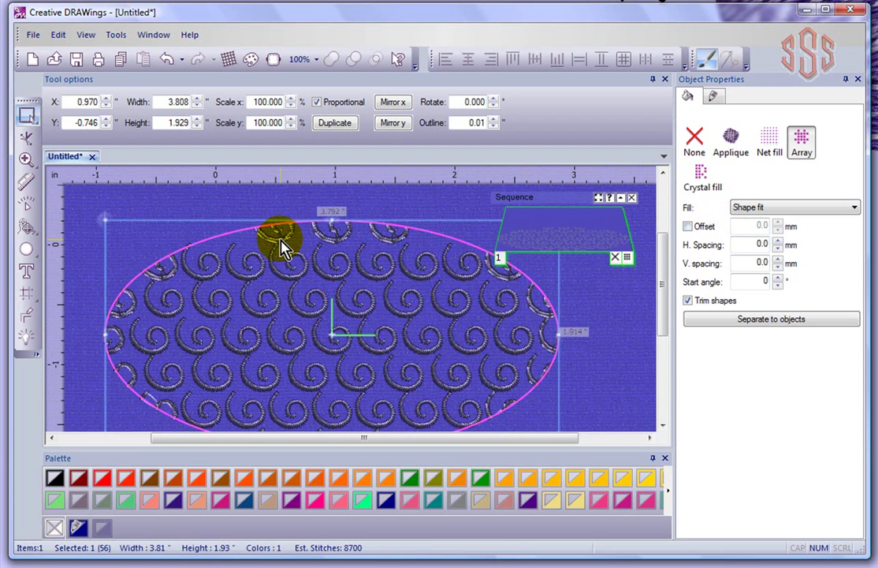
pyautogui.click(687, 301)
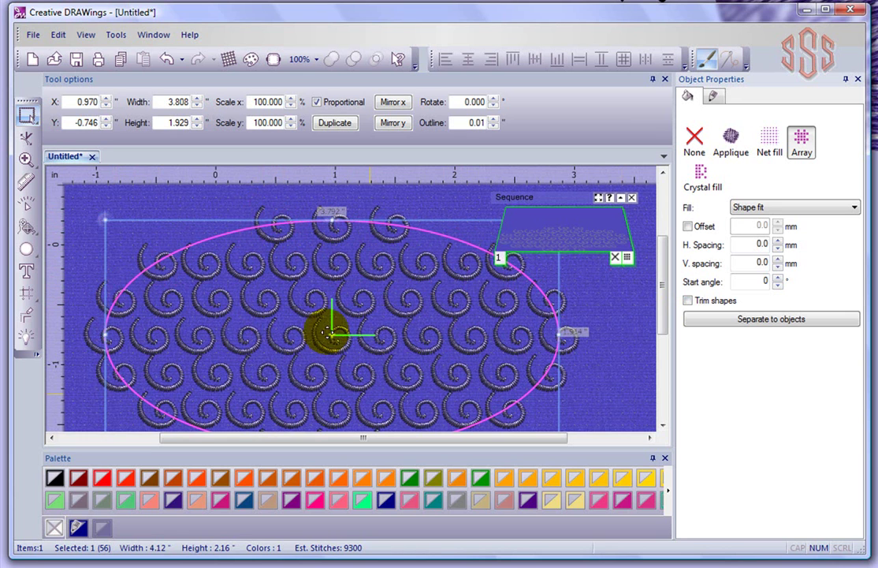
pyautogui.click(688, 301)
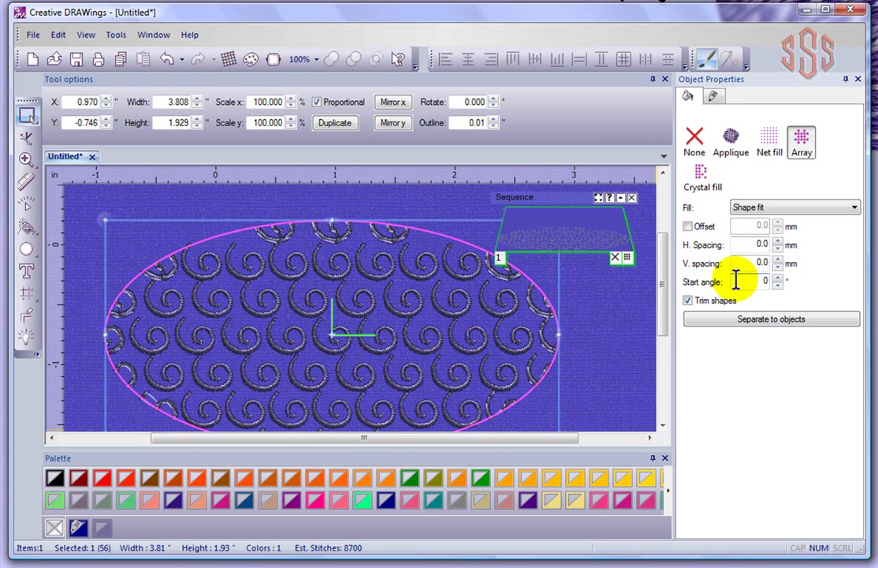
# - Set the array fill's horizontal spacing to 1.0 mm, vertical spacing to 2.0 mm and start angle to 45°
pyautogui.doubleClick(763, 244)
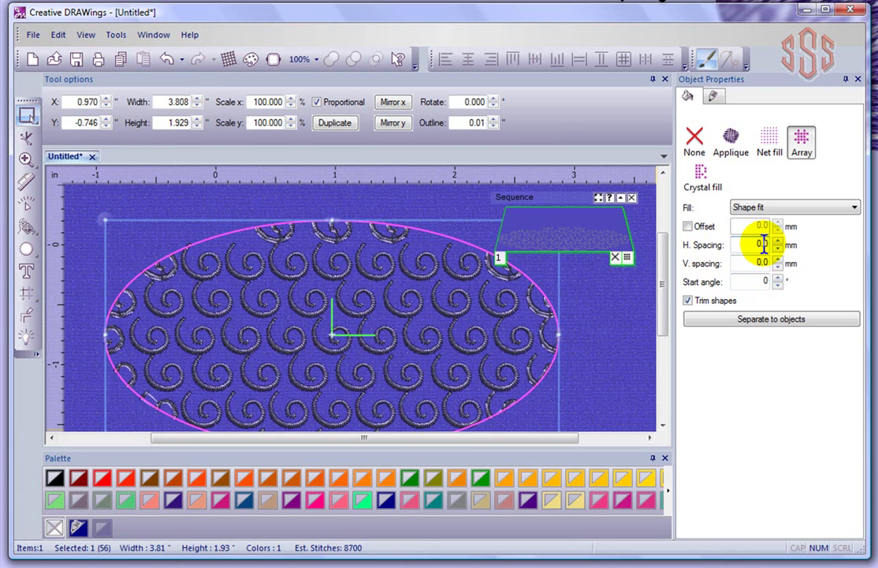
pyautogui.write('10')
pyautogui.press('Return')
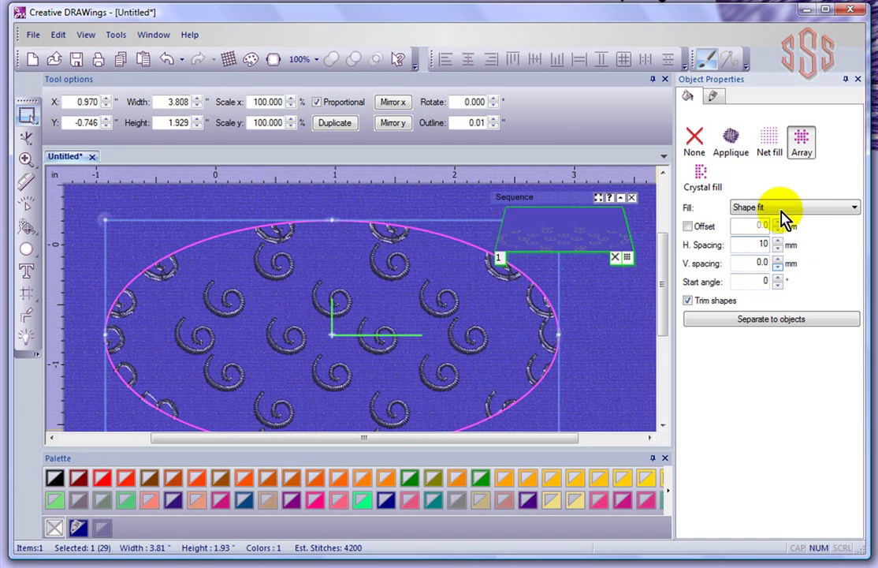
pyautogui.hotkey('ctrl', 'z')
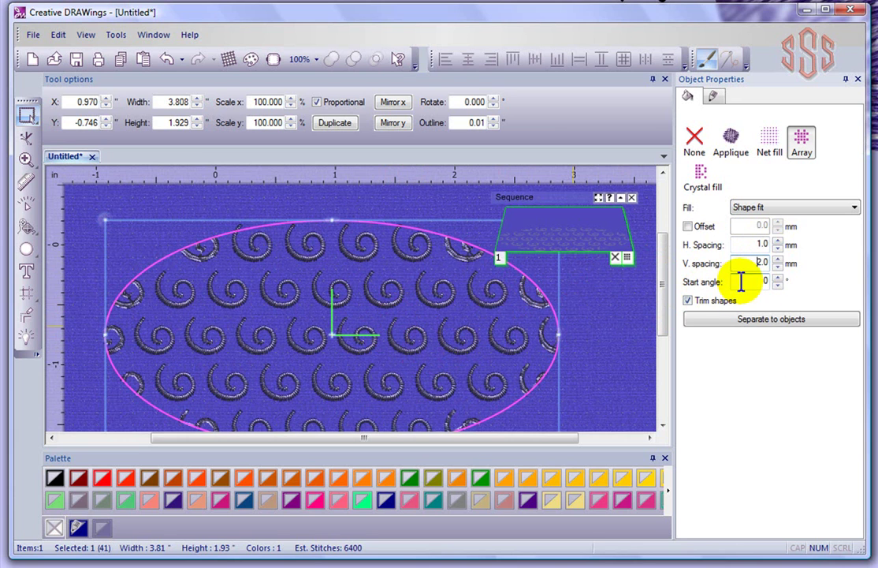
pyautogui.press('Tab')
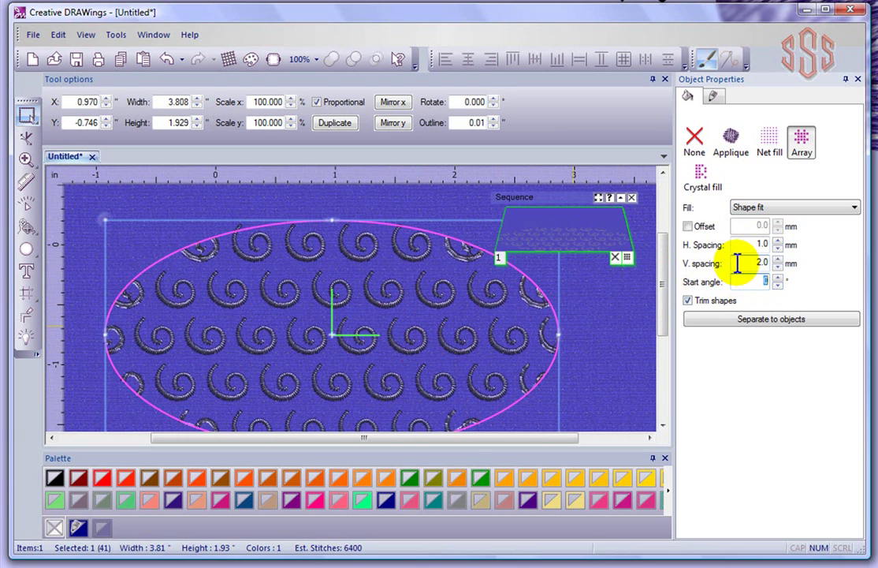
pyautogui.press('Return')
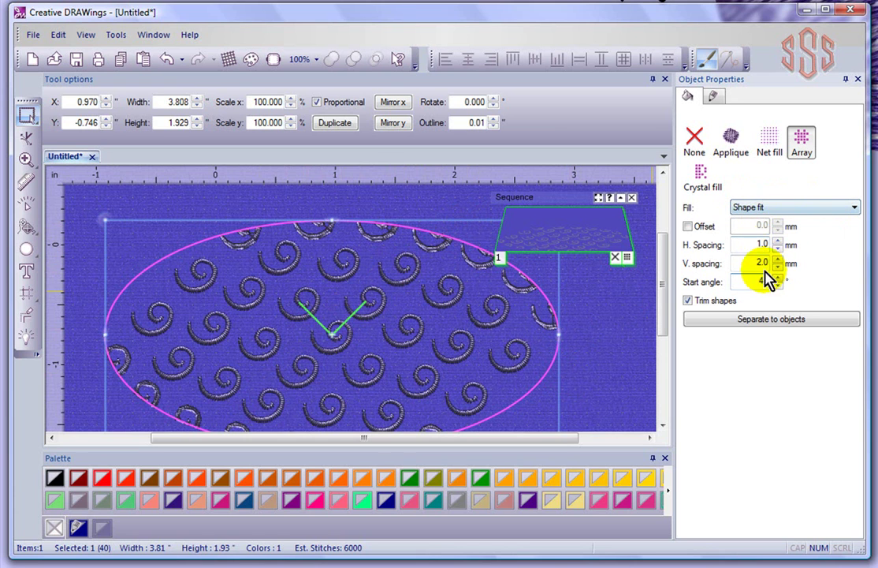
# - Try the Rectangle and Circular fill layouts on the ellipse's curl array
pyautogui.click(764, 209)
pyautogui.click(765, 209)
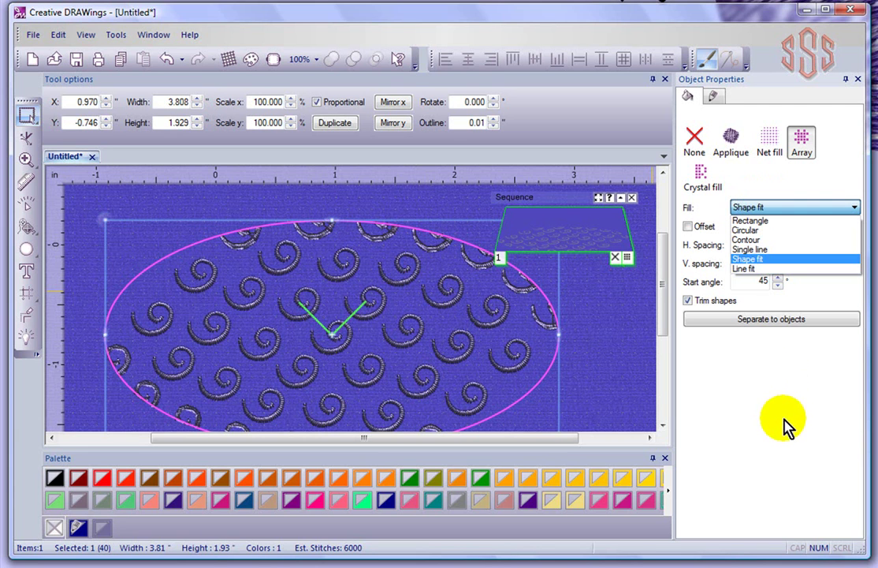
pyautogui.click(756, 221)
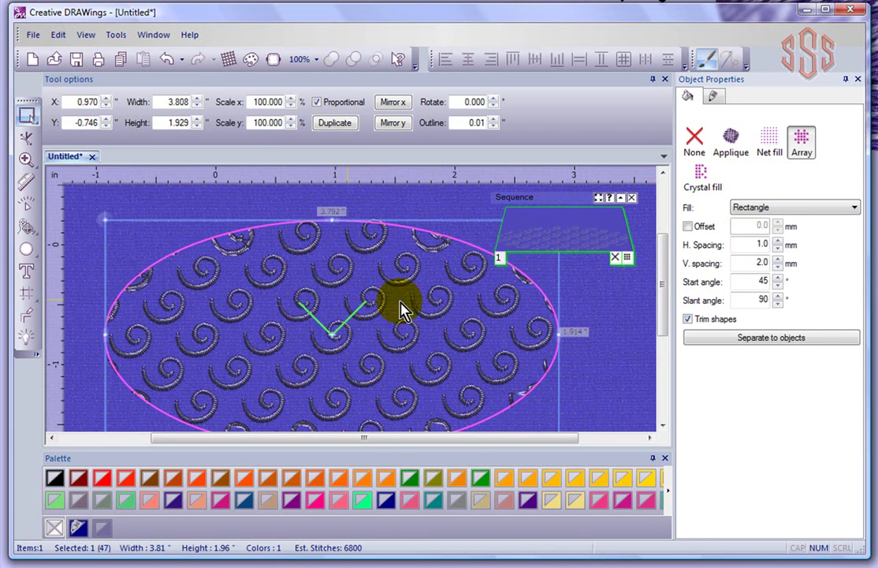
pyautogui.click(765, 210)
pyautogui.click(746, 231)
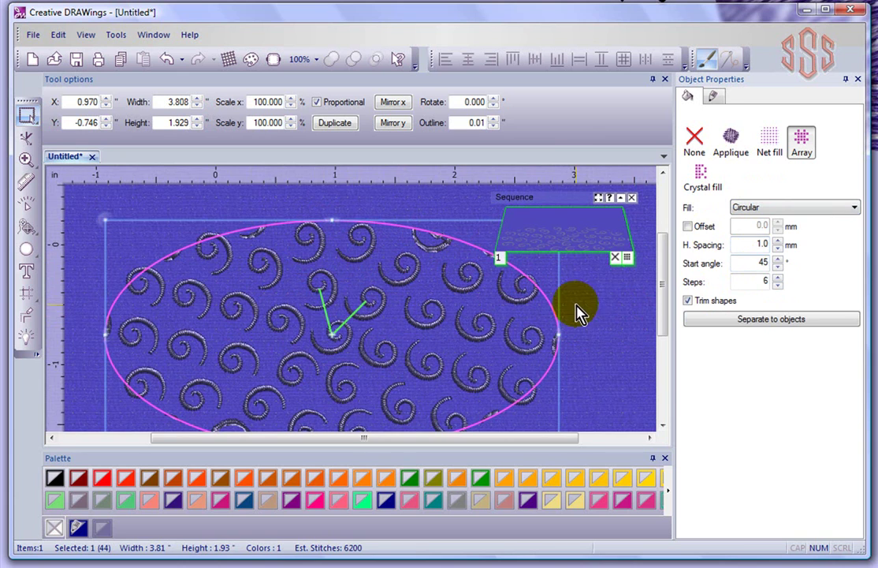
# - Compare the Contour, Single line and Shape fit layouts on the ellipse's curl array
pyautogui.scroll(-2, 576, 310)
pyautogui.click(757, 210)
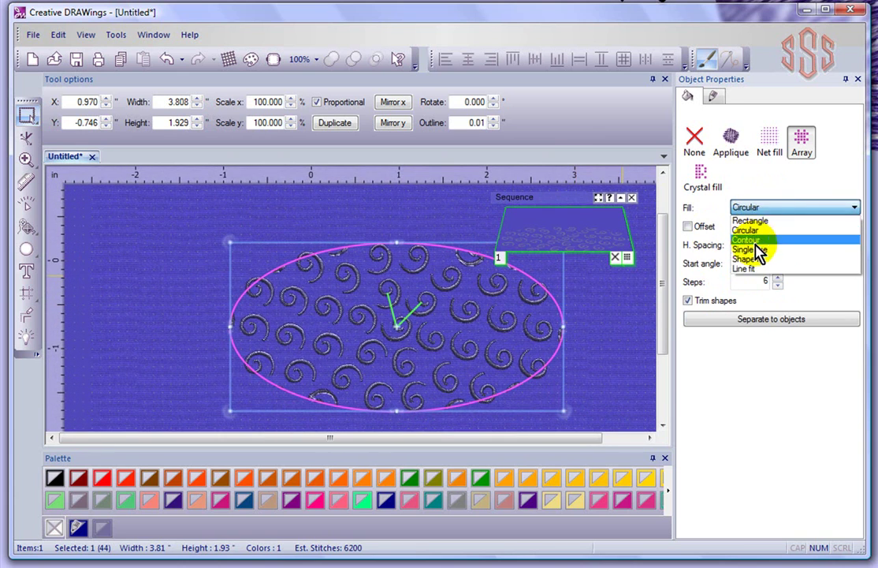
pyautogui.click(756, 240)
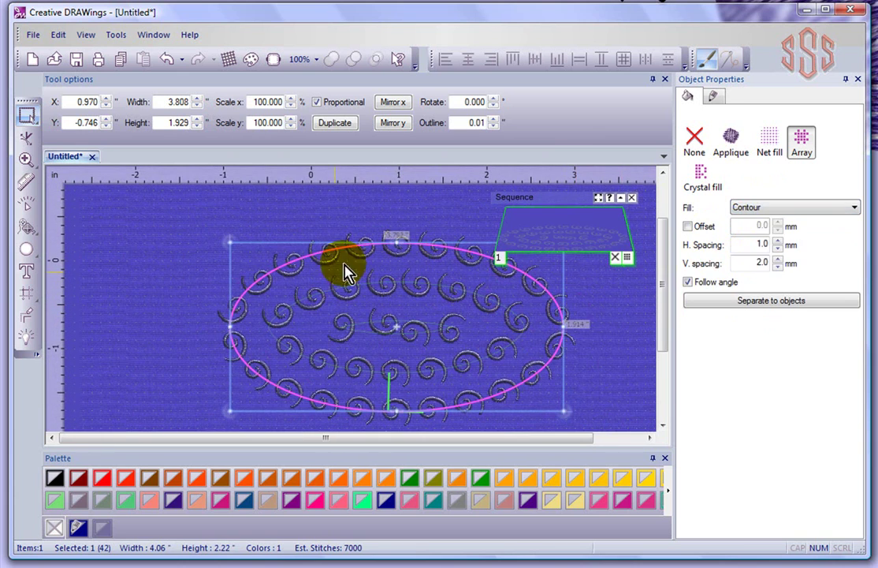
pyautogui.click(786, 209)
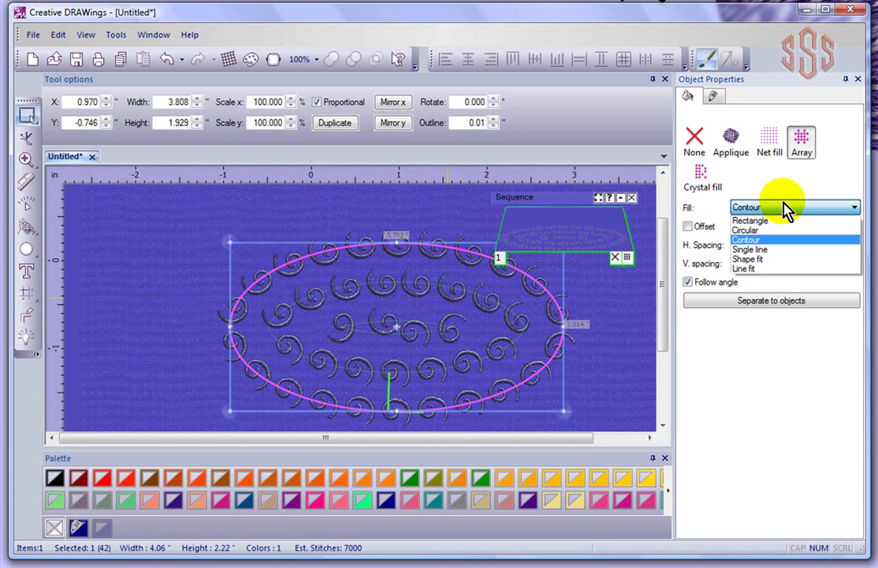
pyautogui.click(755, 249)
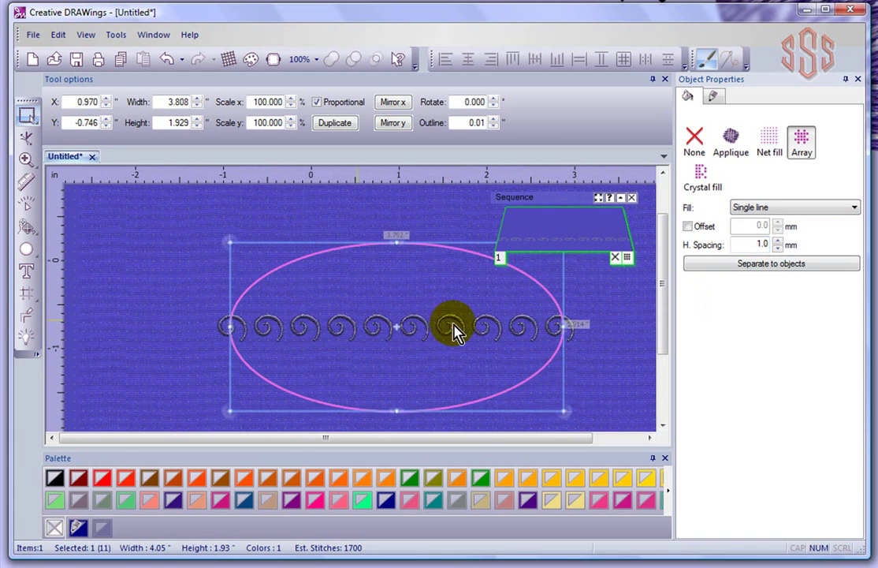
pyautogui.click(818, 214)
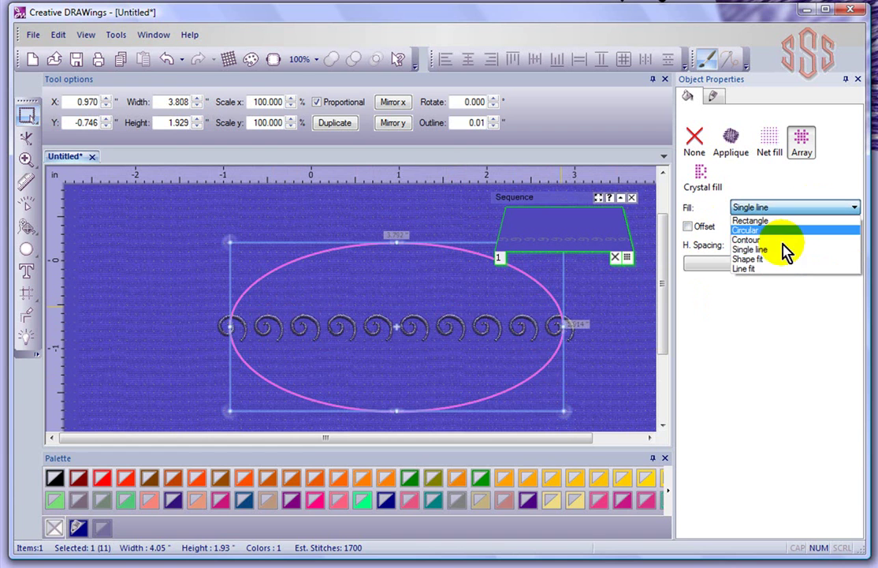
pyautogui.click(766, 261)
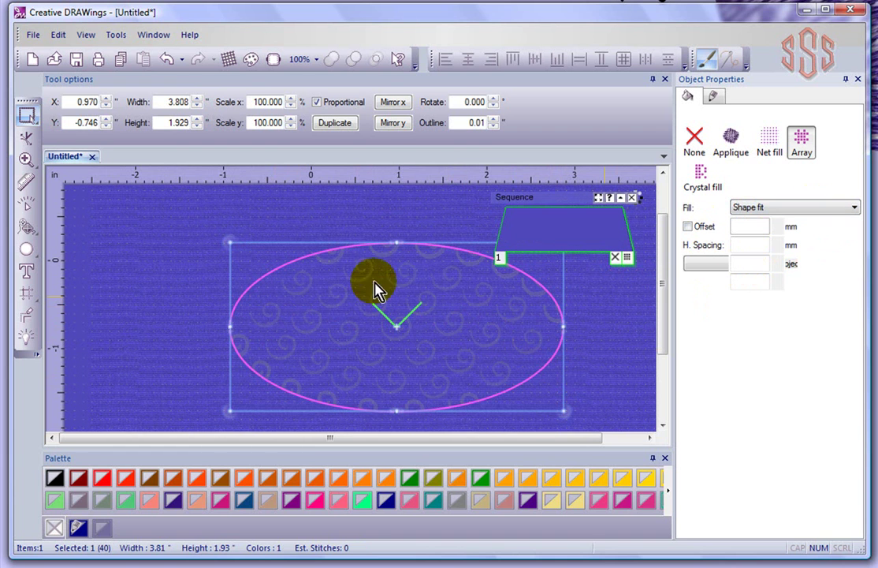
# - Arrange the curl array with the Line fit layout and a horizontal spacing of 0 mm
pyautogui.click(777, 209)
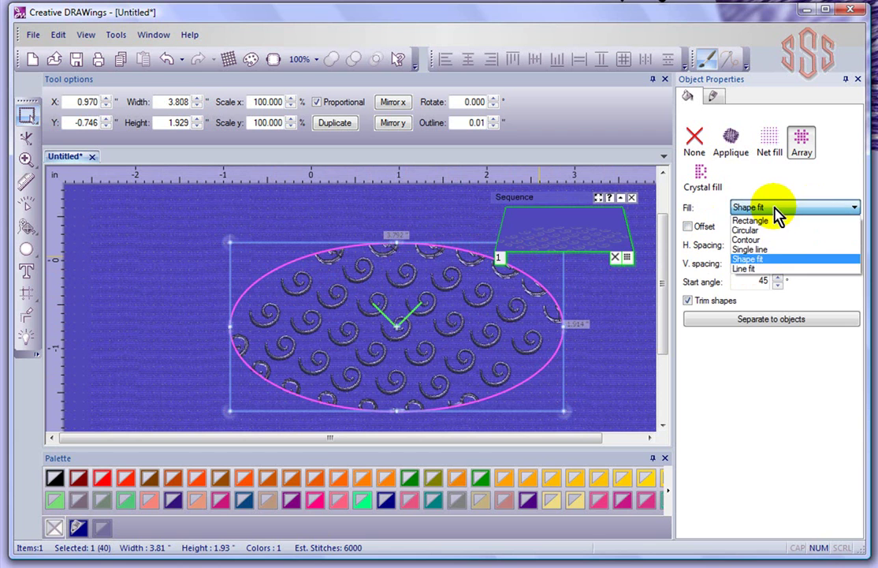
pyautogui.click(755, 268)
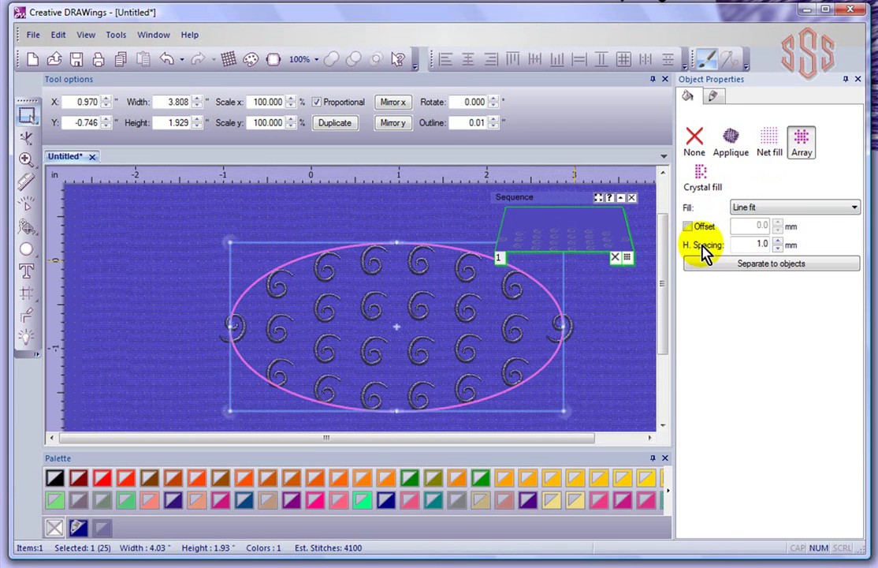
pyautogui.doubleClick(762, 243)
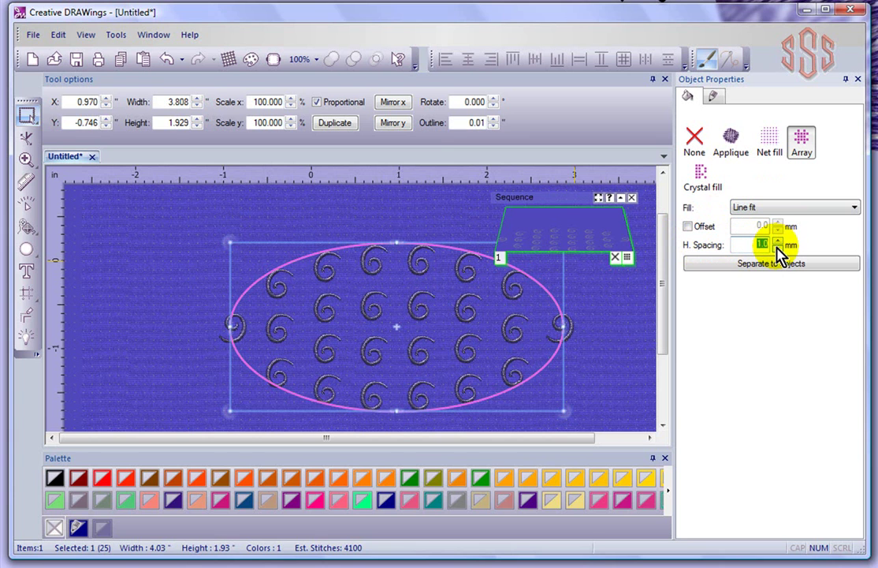
pyautogui.write('0')
pyautogui.press('Return')
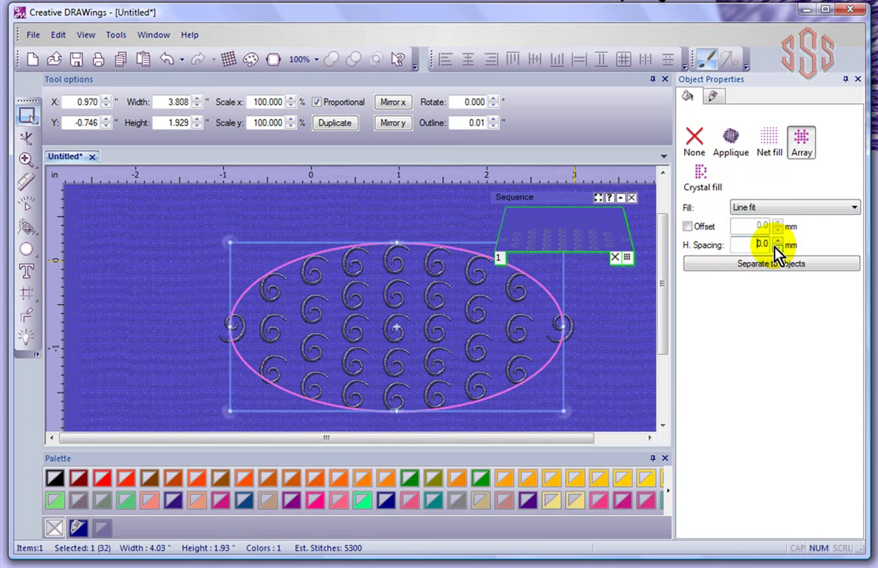
# - Try the Single line layout on the ellipse's curl array, and switch the array to the Contour layout
pyautogui.click(769, 210)
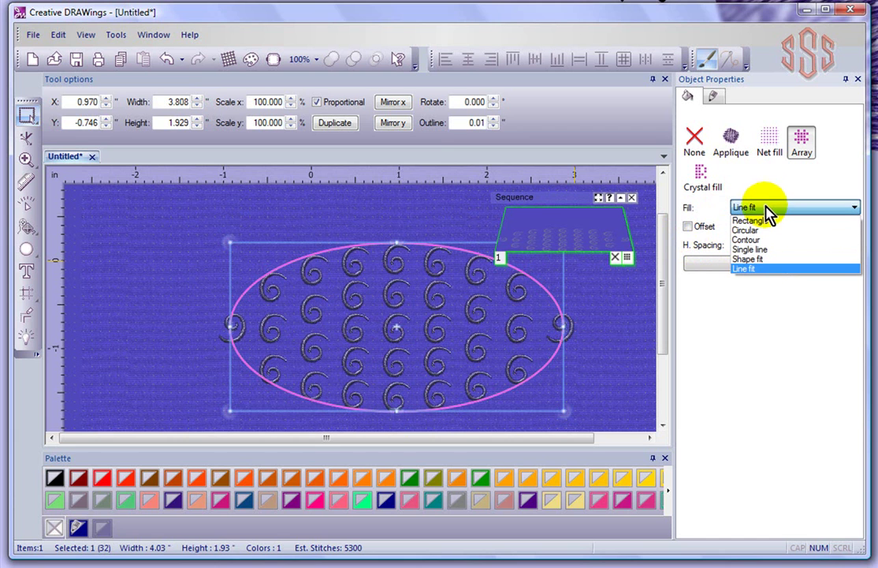
pyautogui.click(760, 249)
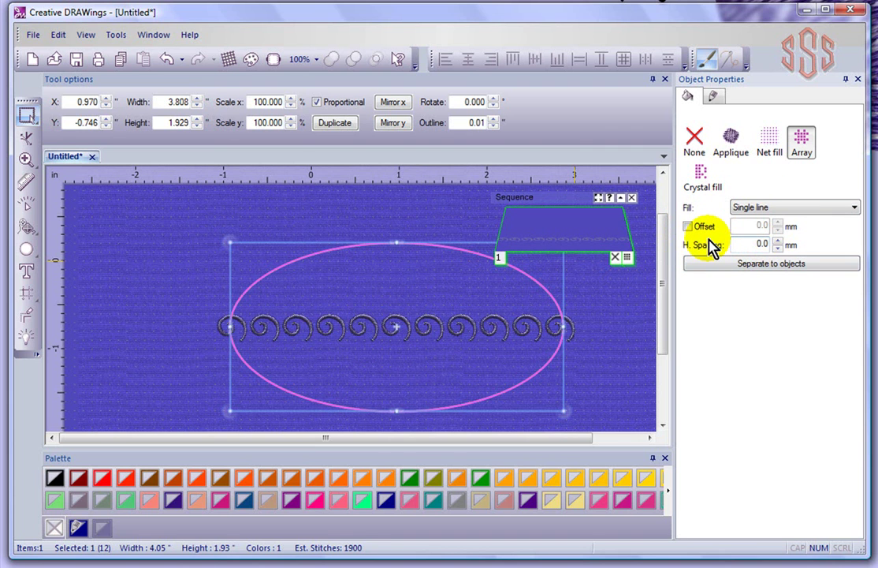
pyautogui.click(776, 208)
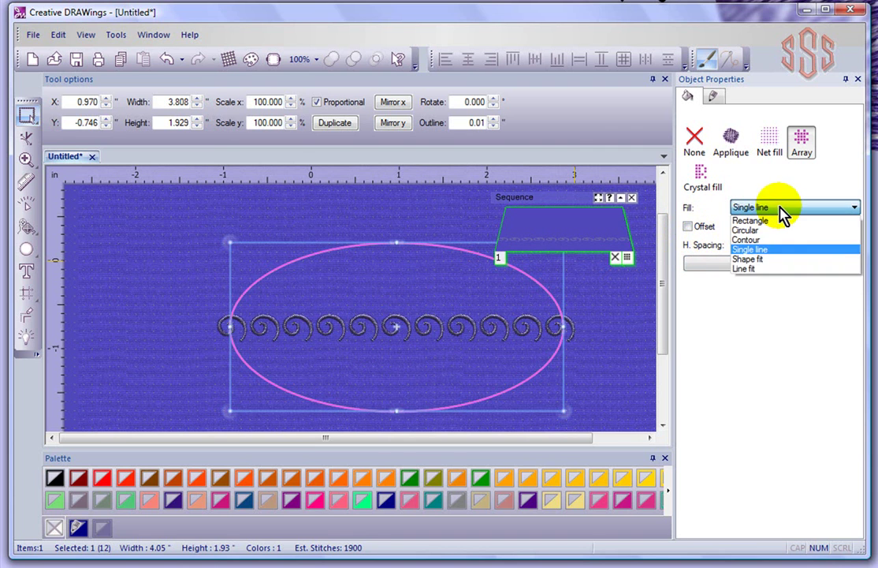
pyautogui.click(746, 239)
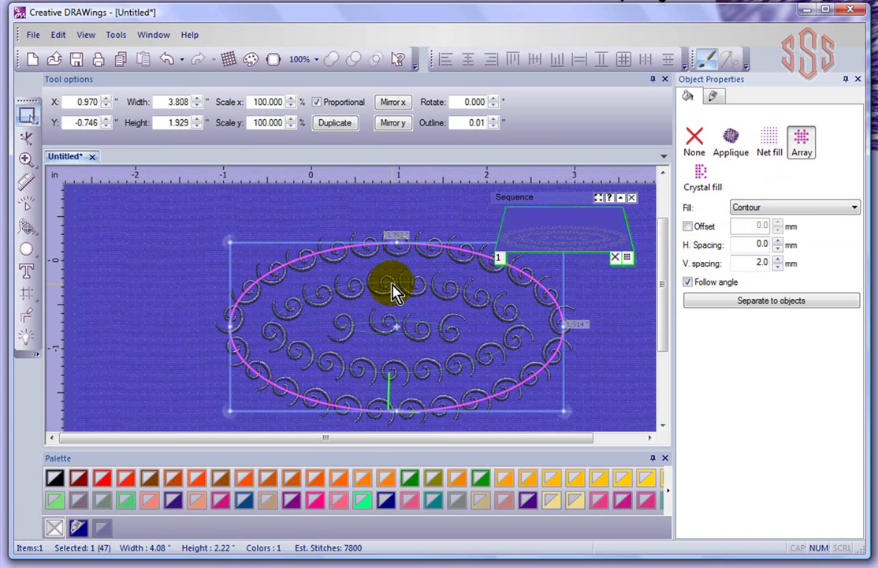
# - Set the contour curl array's vertical spacing to 1.0 mm
pyautogui.scroll(3, 398, 294)
pyautogui.scroll(1, 398, 294)
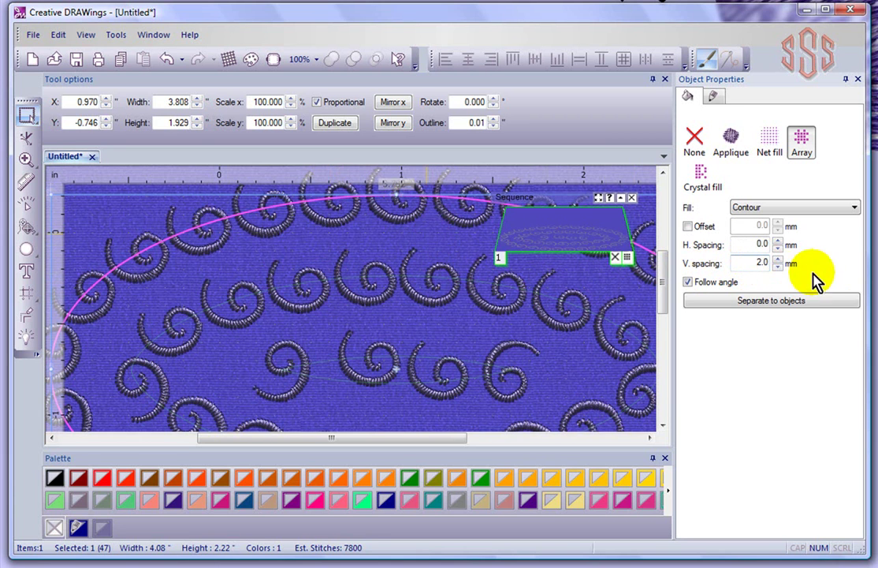
pyautogui.doubleClick(762, 261)
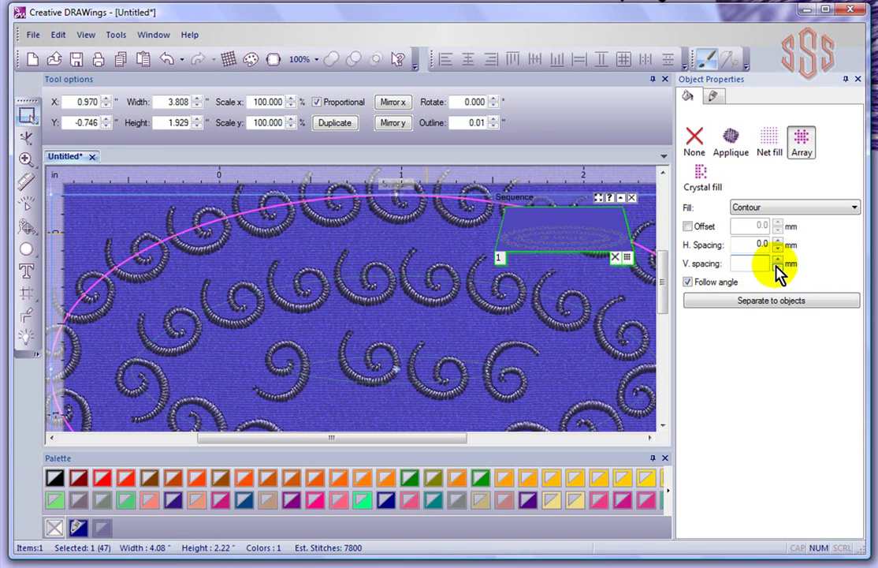
pyautogui.press('Return')
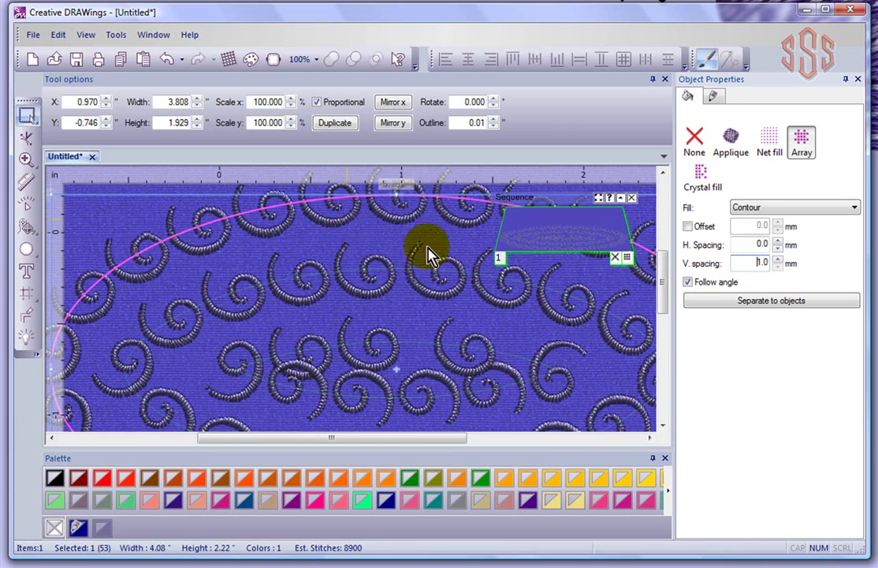
# - Reduce the contour curl array's vertical spacing to 0 mm
pyautogui.scroll(-2, 441, 260)
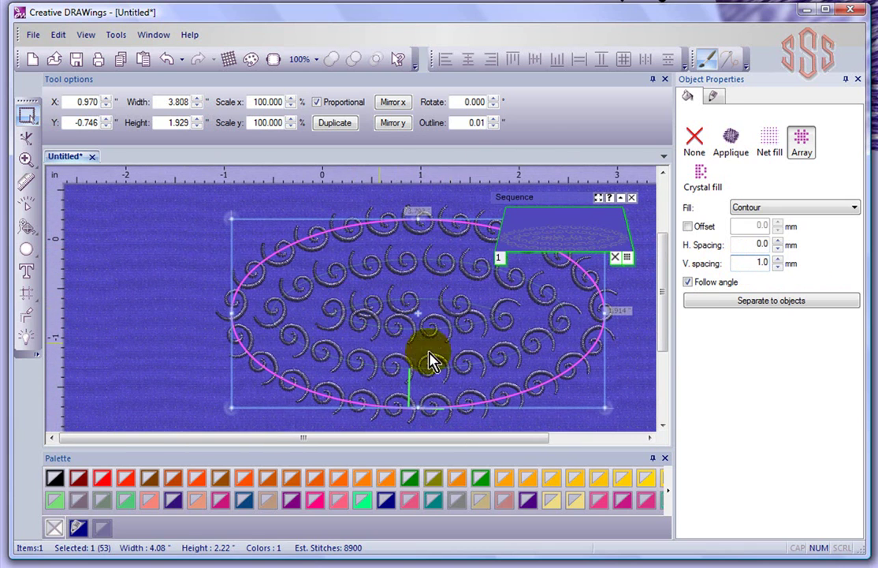
pyautogui.doubleClick(762, 262)
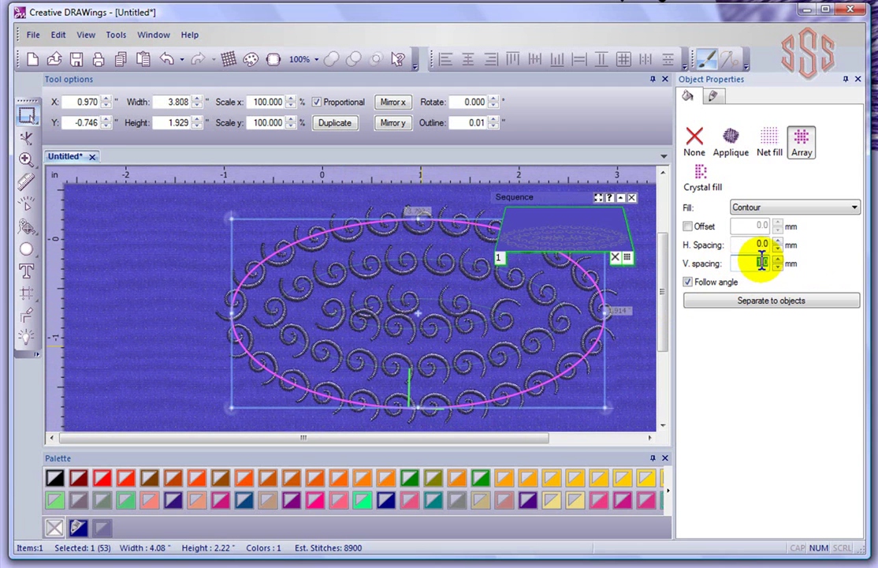
pyautogui.write('0')
pyautogui.press('Return')
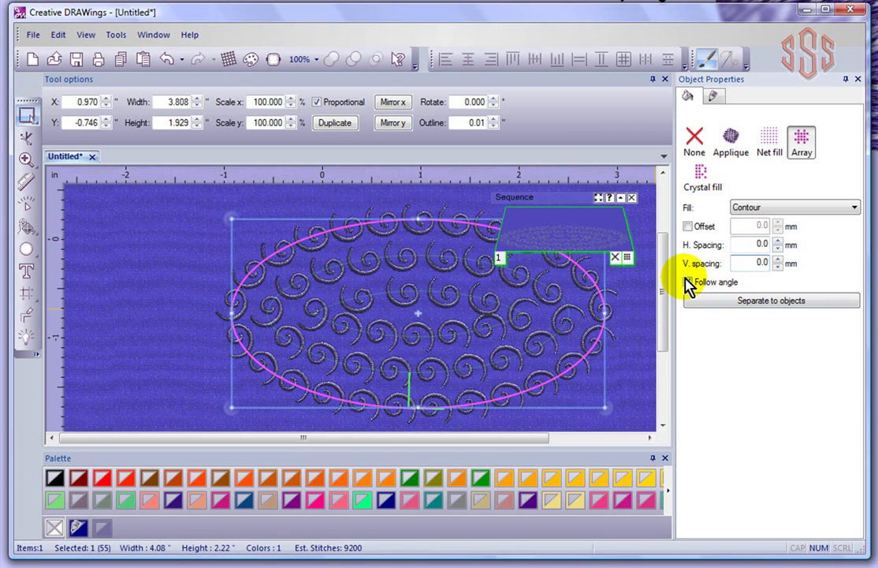
# - Turn Follow angle off for the contour curl array to compare the curls' orientation, and turn it back on
pyautogui.click(435, 224)
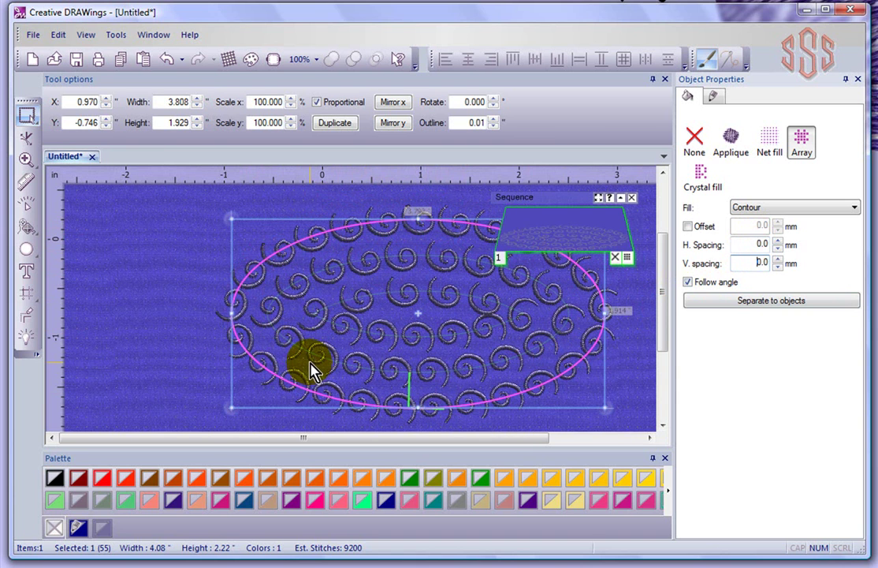
pyautogui.click(687, 283)
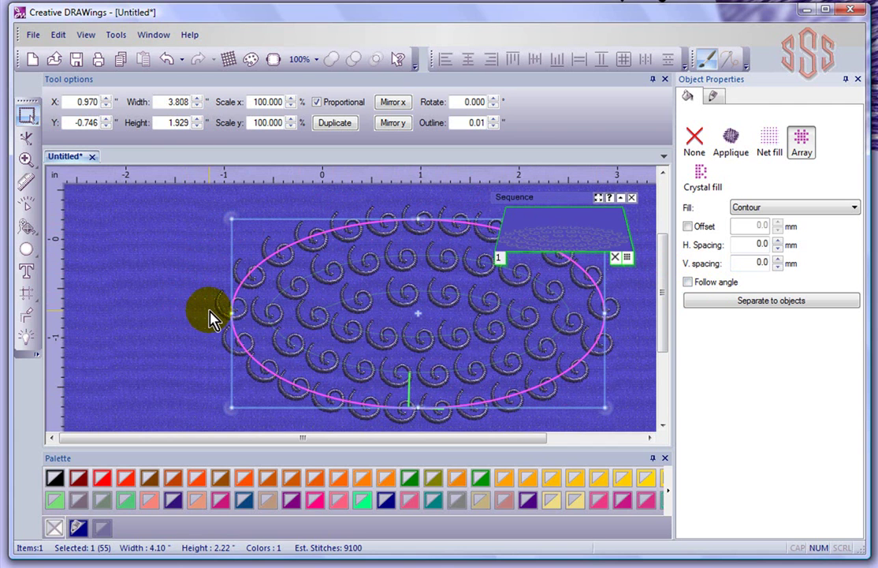
pyautogui.click(688, 282)
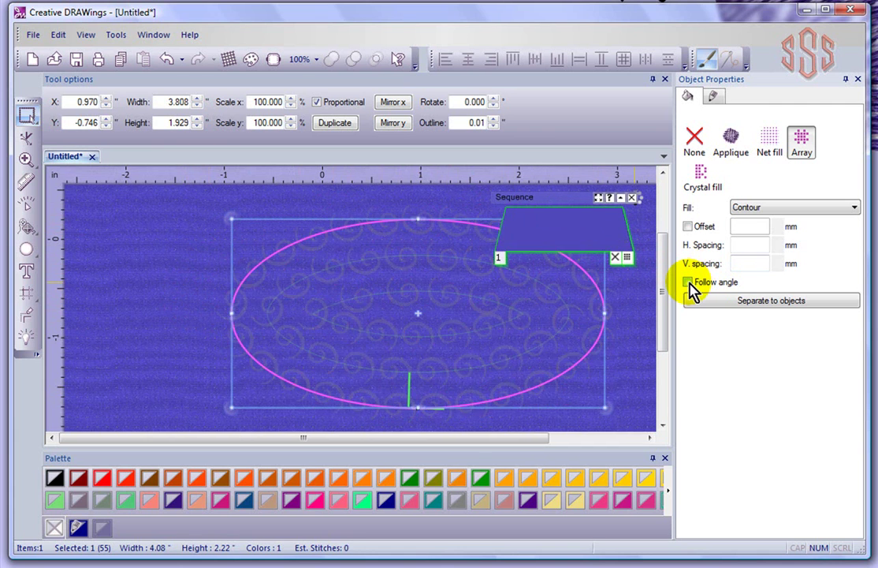
# - Arrange the ellipse's curls with the Circular layout and set its start angle to 0°
pyautogui.click(781, 211)
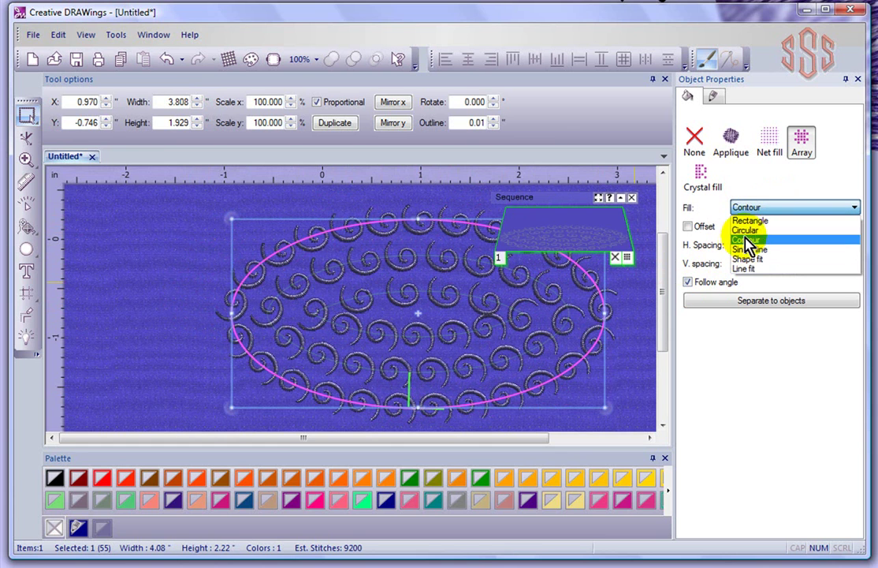
pyautogui.click(747, 230)
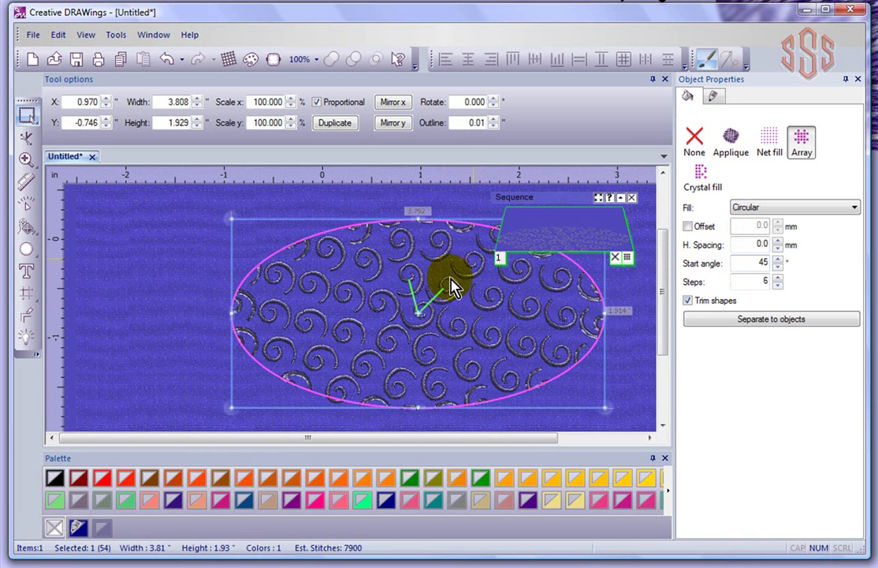
pyautogui.doubleClick(762, 262)
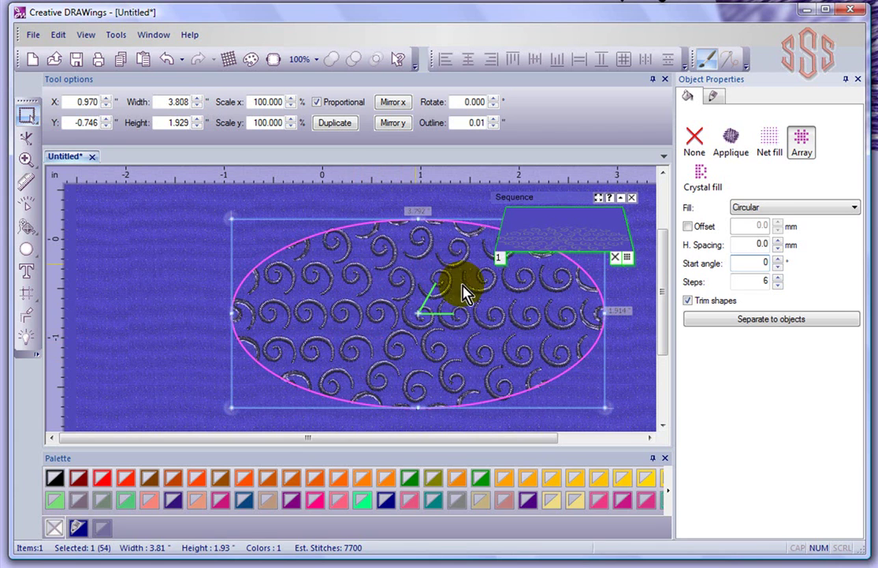
# - Try a horizontal spacing of 2.0 mm on the circular curl array, and increase it to 3.0 mm
pyautogui.doubleClick(763, 244)
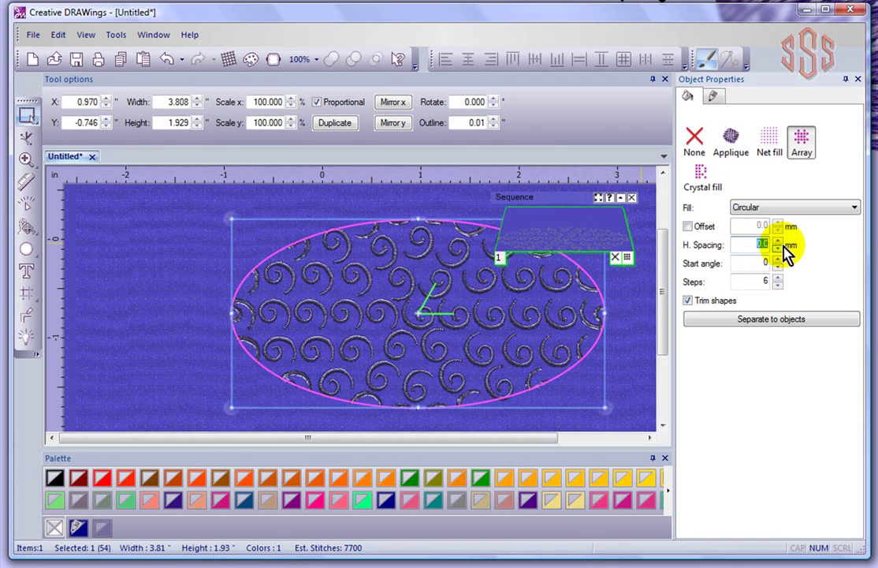
pyautogui.press('Return')
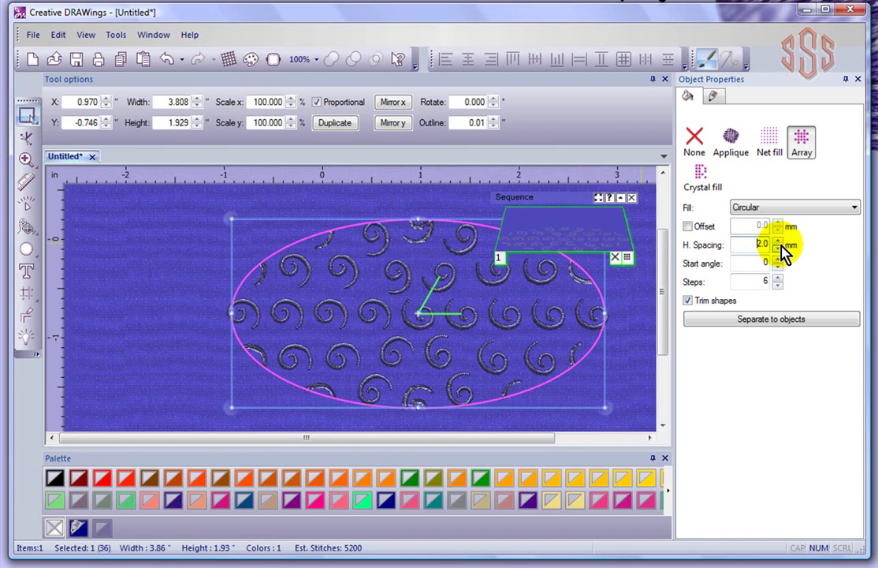
pyautogui.moveTo(761, 244); pyautogui.dragTo(781, 244)
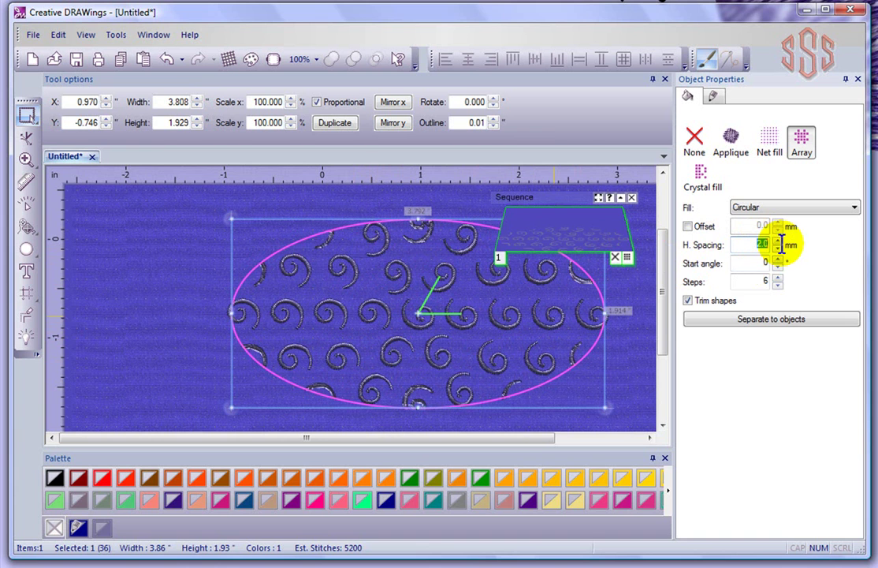
pyautogui.write('3')
pyautogui.press('Return')
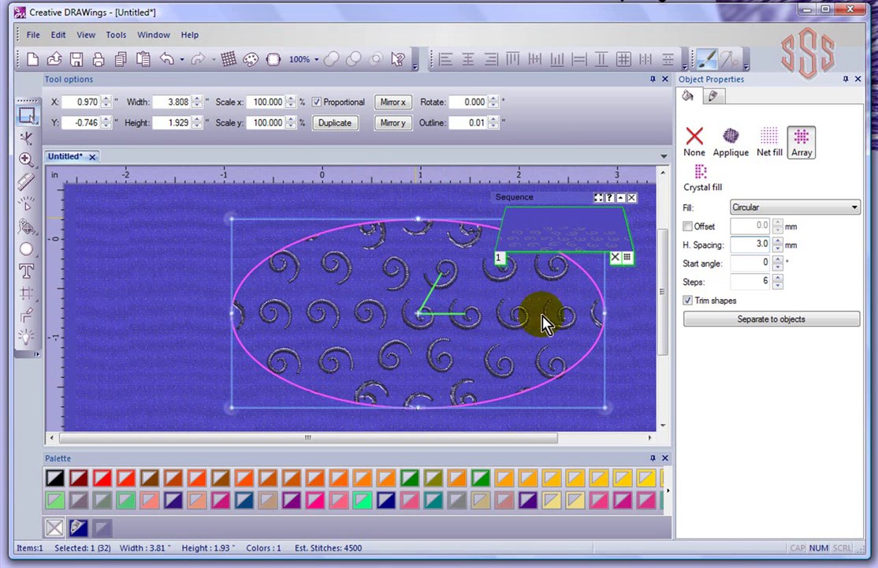
# - Raise the circular curl array's steps to 8, and lower them to 4
pyautogui.click(778, 279)
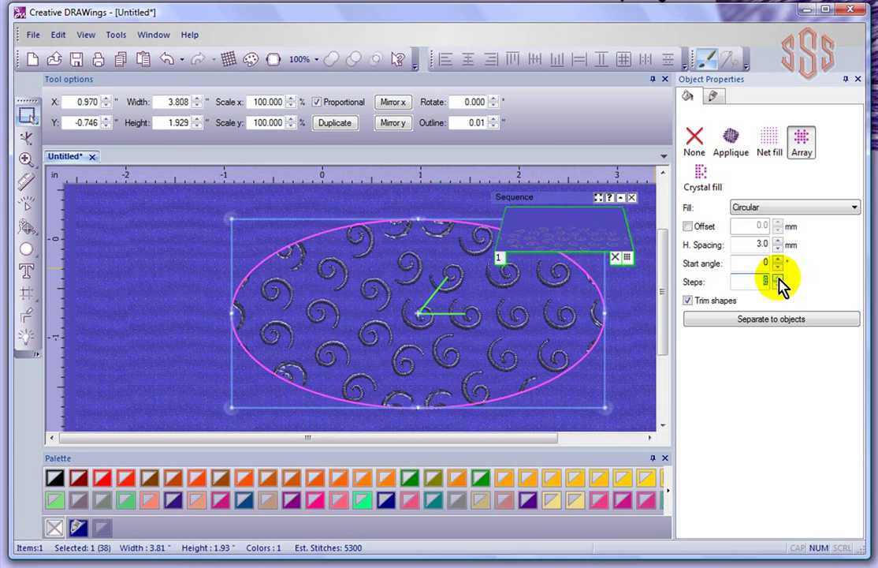
pyautogui.click(778, 277)
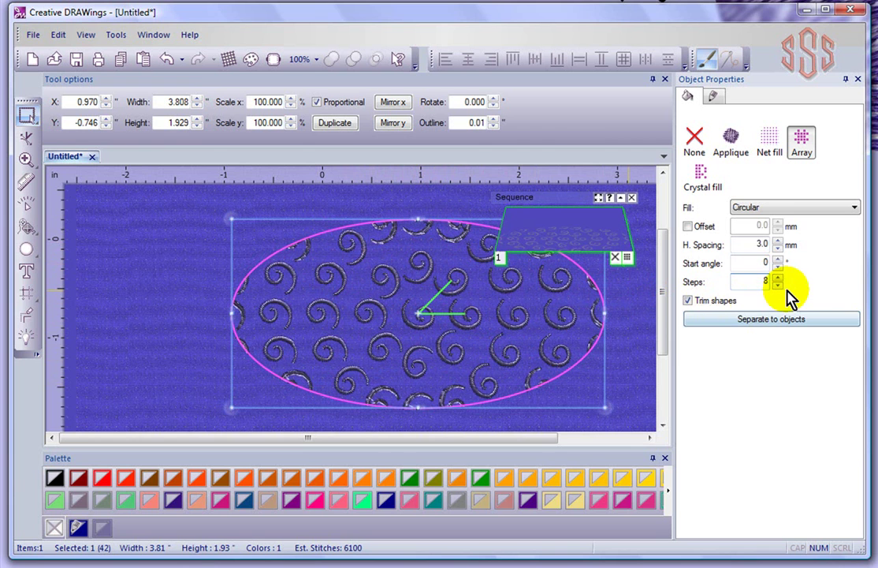
pyautogui.click(779, 285)
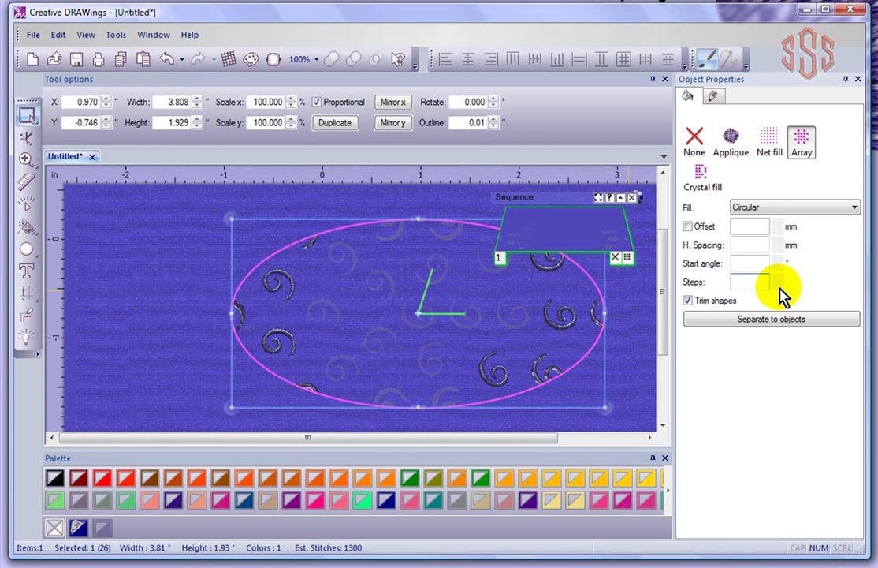
pyautogui.click(779, 287)
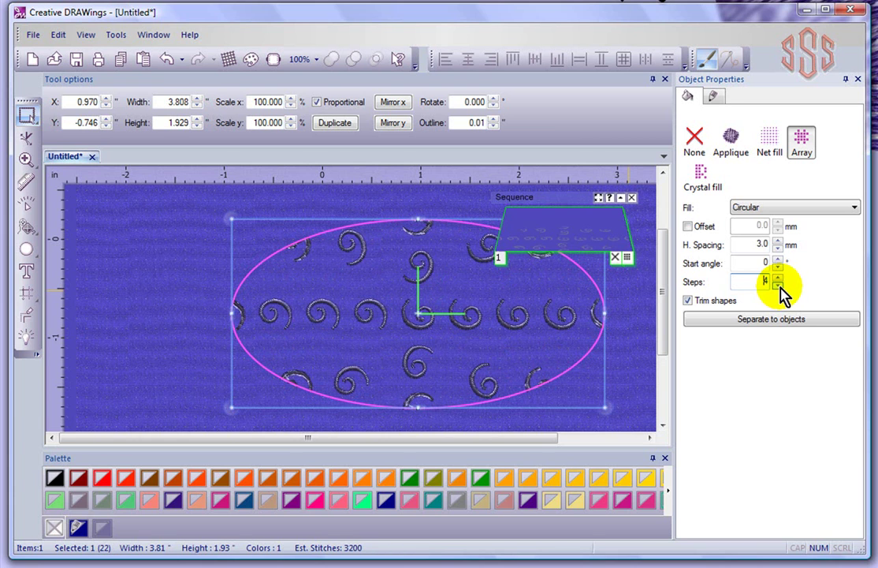
# - Switch the ellipse's curl array to the Rectangle layout and set the horizontal spacing to 0 mm
pyautogui.click(766, 209)
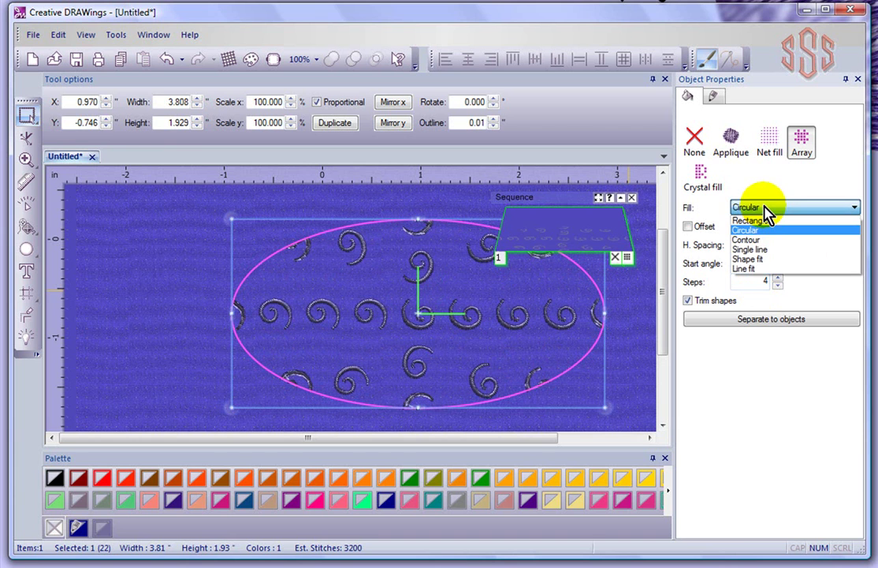
pyautogui.click(751, 221)
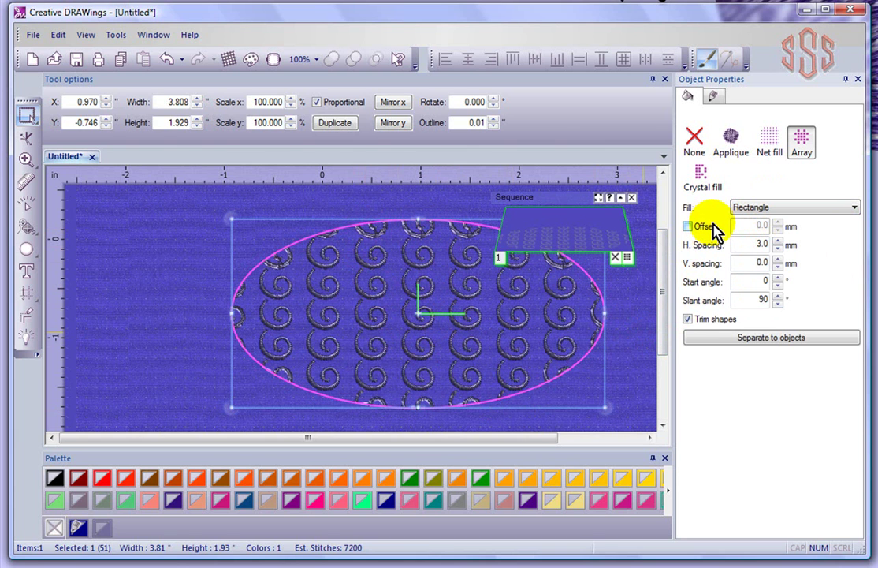
pyautogui.doubleClick(755, 243)
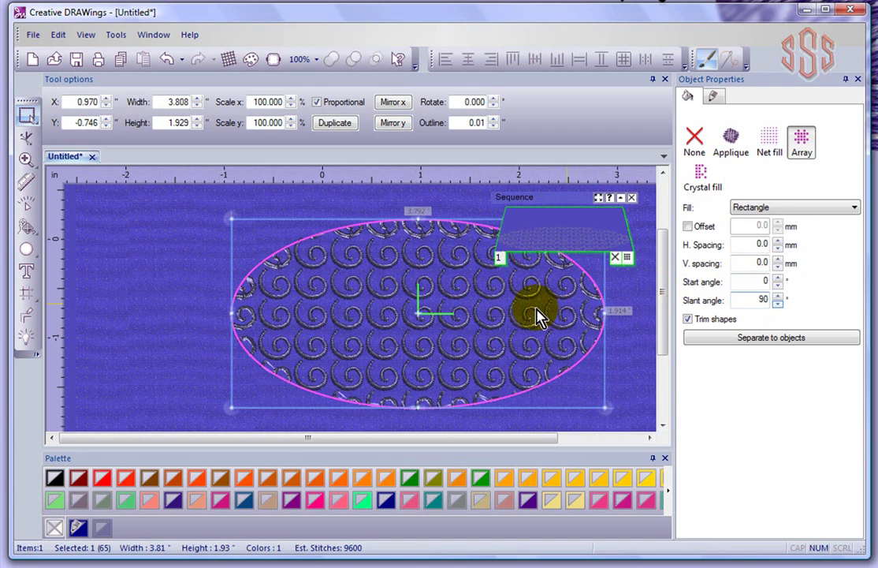
# - Set the rectangular curl array's start angle to 45° and inspect the tilted rows up close
pyautogui.doubleClick(765, 281)
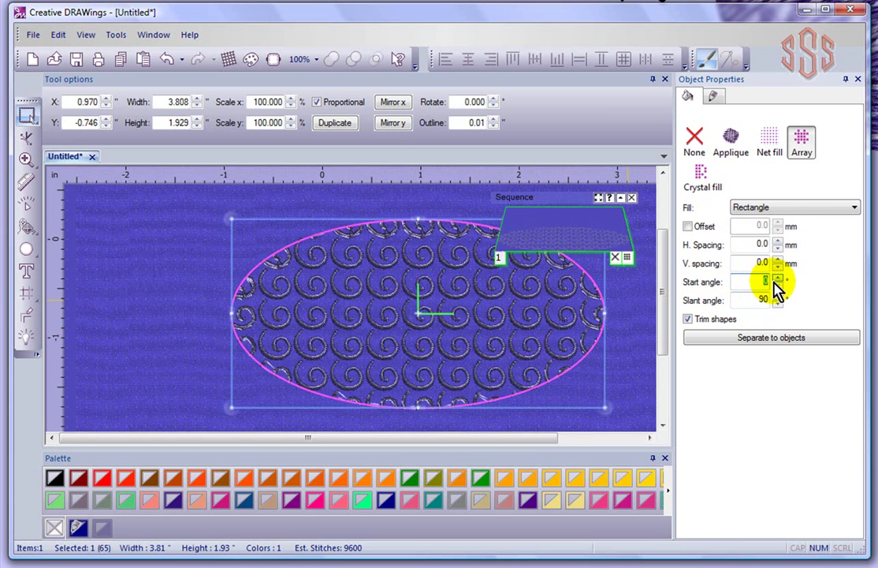
pyautogui.press('Return')
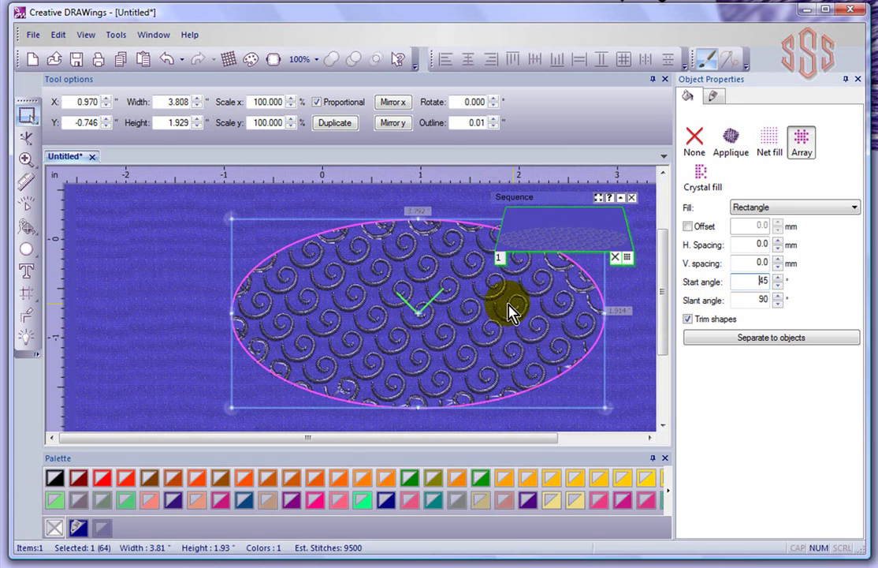
pyautogui.scroll(4, 466, 304)
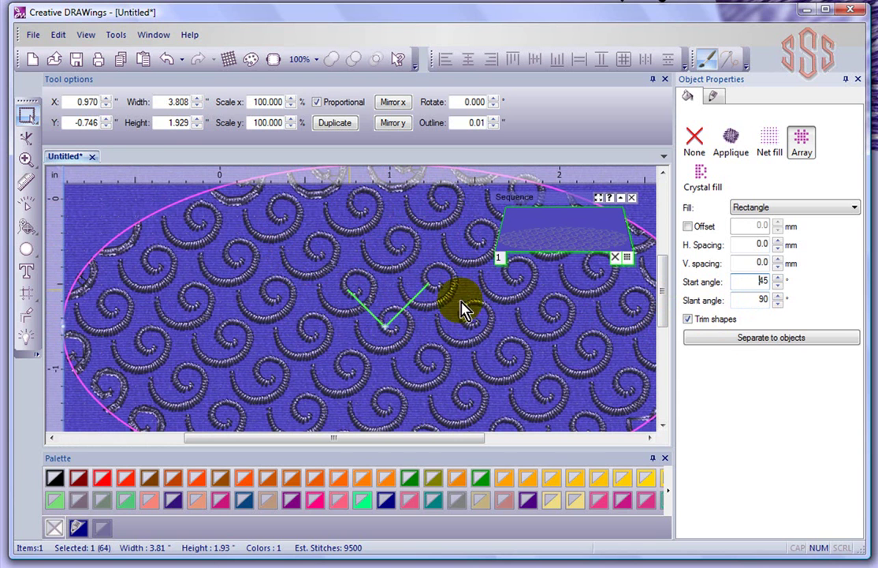
# - Set the rectangular curl array's slant angle to 45° and view the whole ellipse
pyautogui.doubleClick(755, 300)
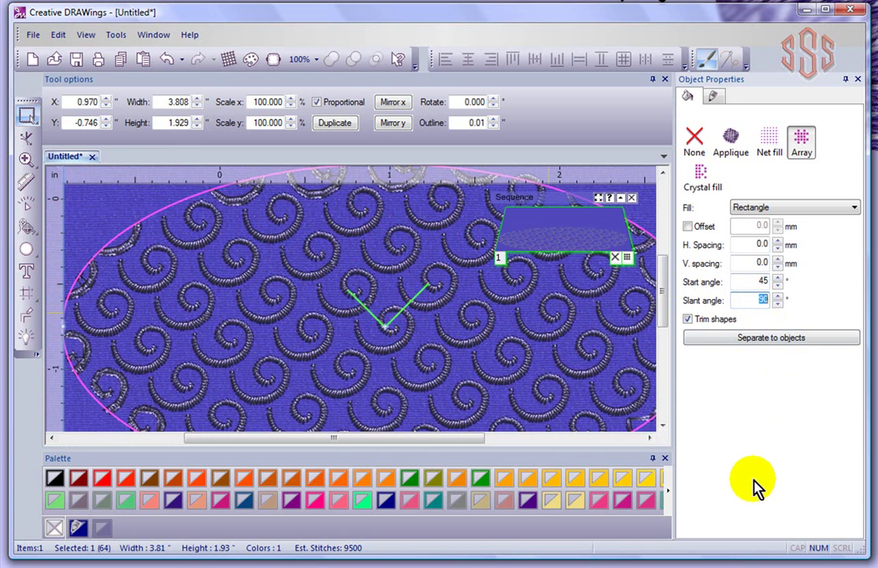
pyautogui.press('Return')
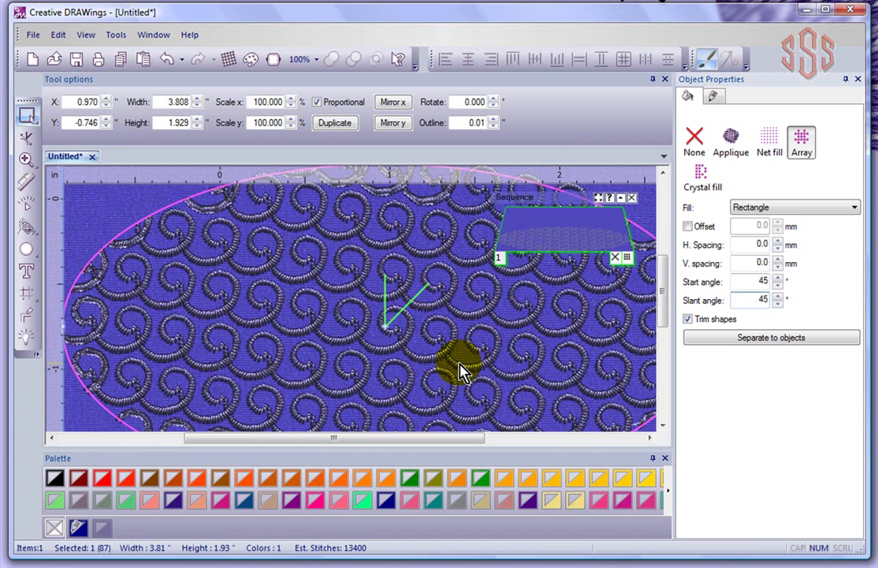
pyautogui.scroll(-1, 500, 349)
pyautogui.scroll(-1, 489, 355)
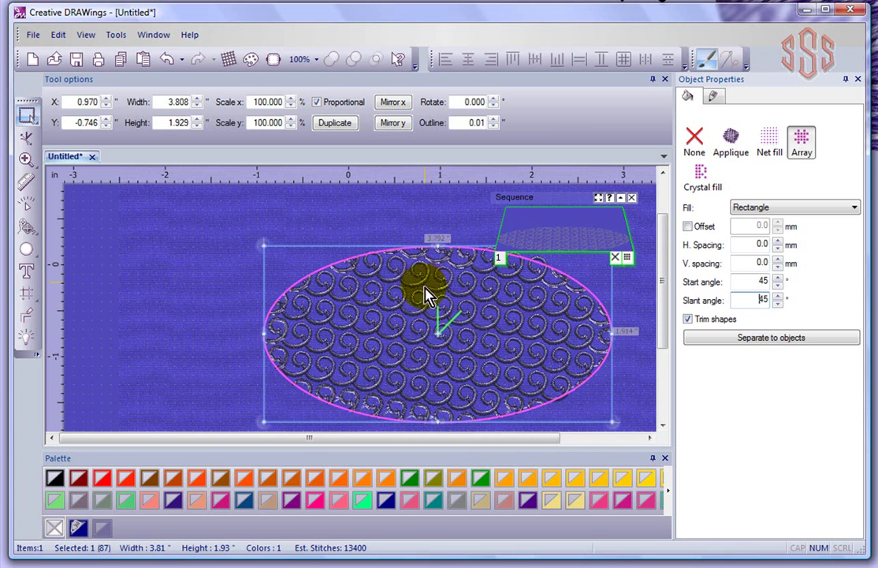
# - Start editing the ellipse's array handles and pull the slant handle outward to about 67° slant and 5.4 mm vertical spacing
pyautogui.click(760, 297)
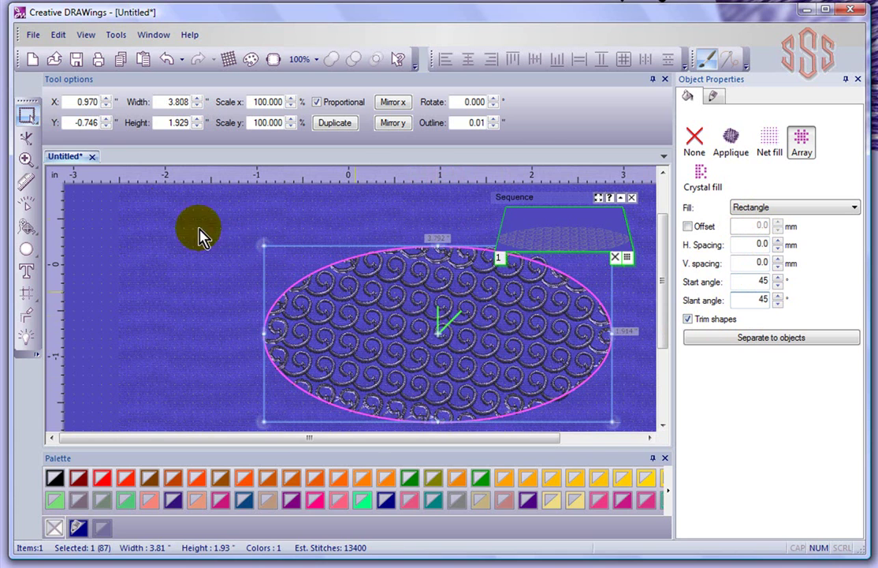
pyautogui.click(28, 138)
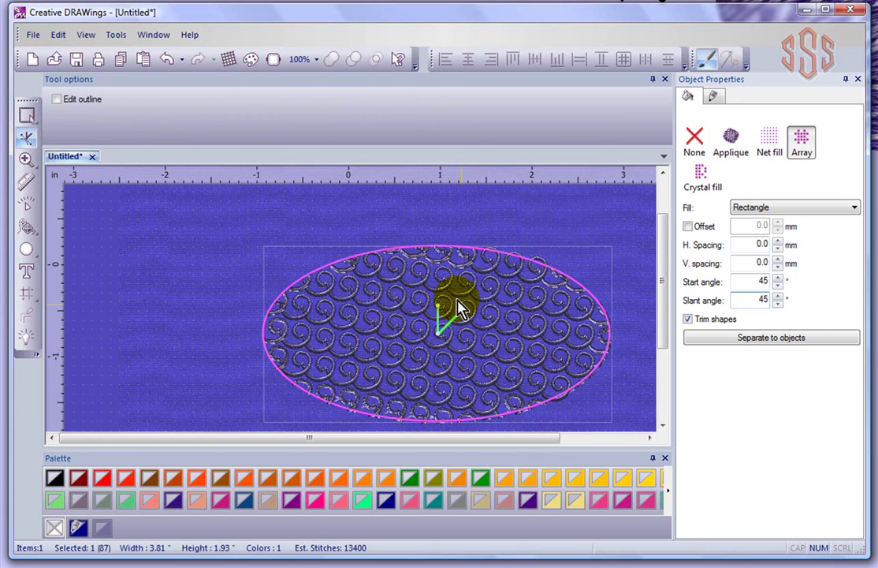
pyautogui.scroll(5, 447, 371)
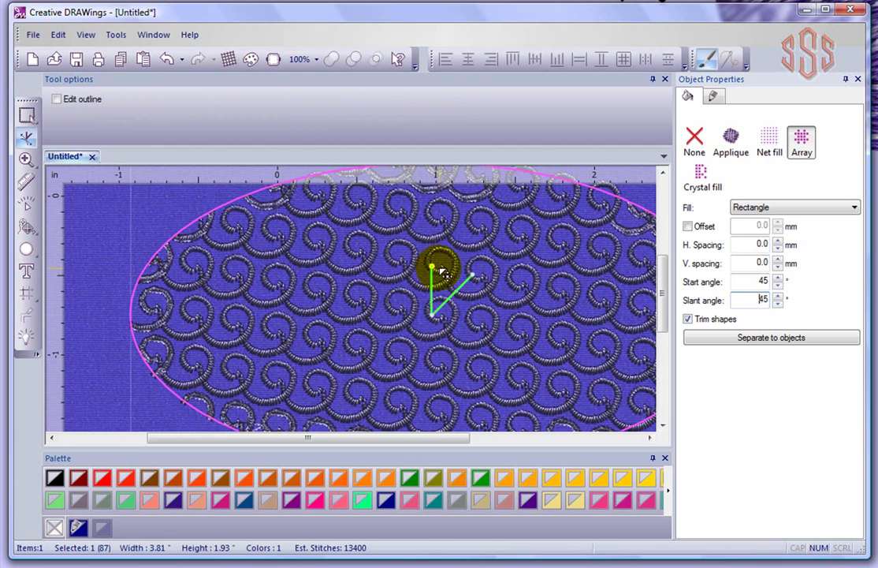
pyautogui.click(759, 298)
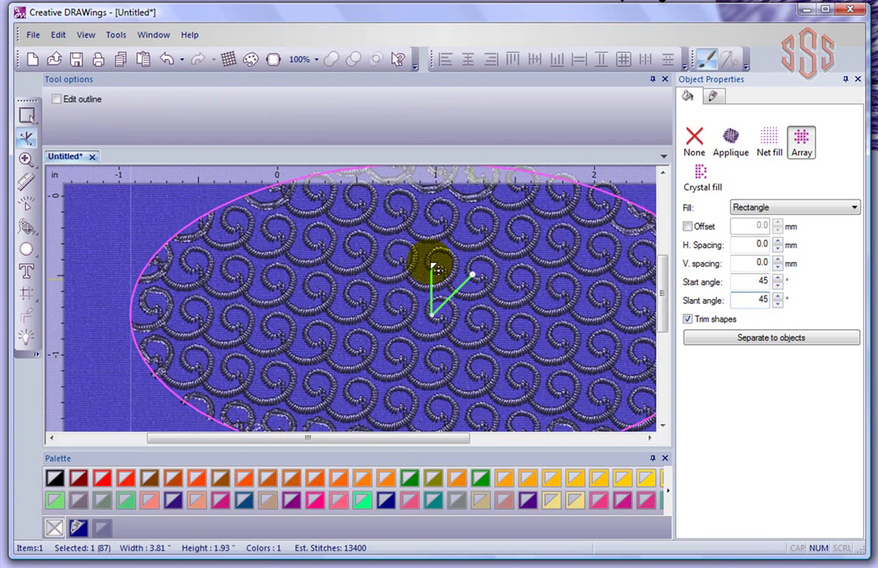
pyautogui.moveTo(433, 270); pyautogui.dragTo(410, 263)
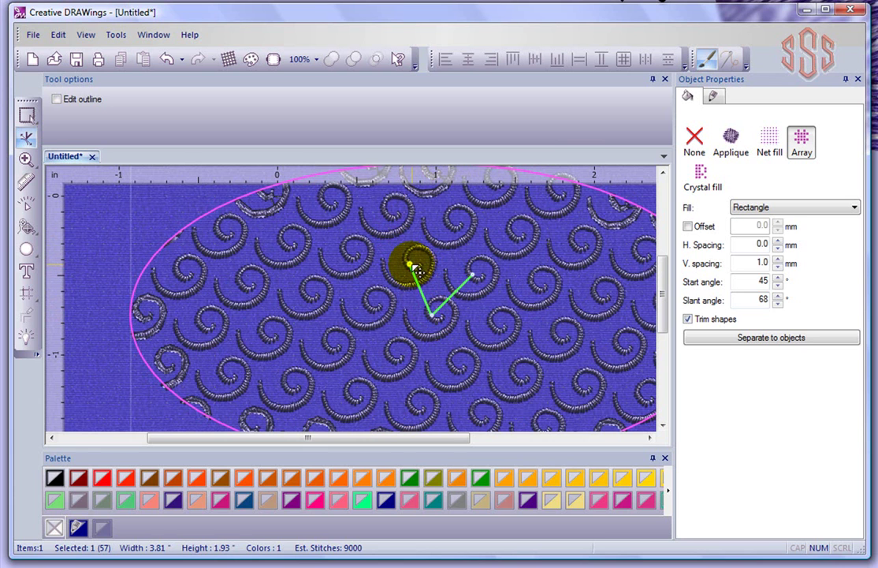
pyautogui.moveTo(411, 266); pyautogui.dragTo(405, 242)
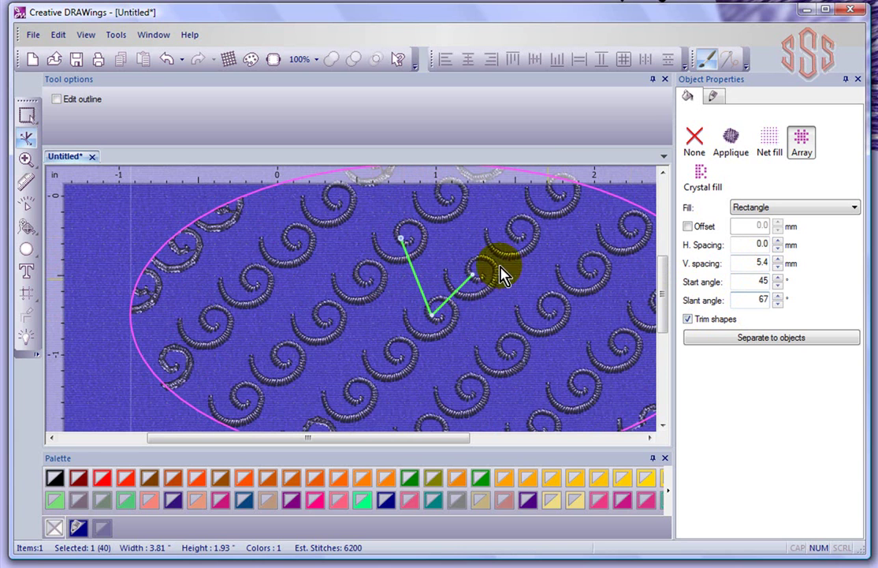
# - Swing the curl array's slant handle through about 89° to about 108°, bringing the vertical spacing to about 4.8 mm
pyautogui.moveTo(404, 241); pyautogui.dragTo(377, 258)
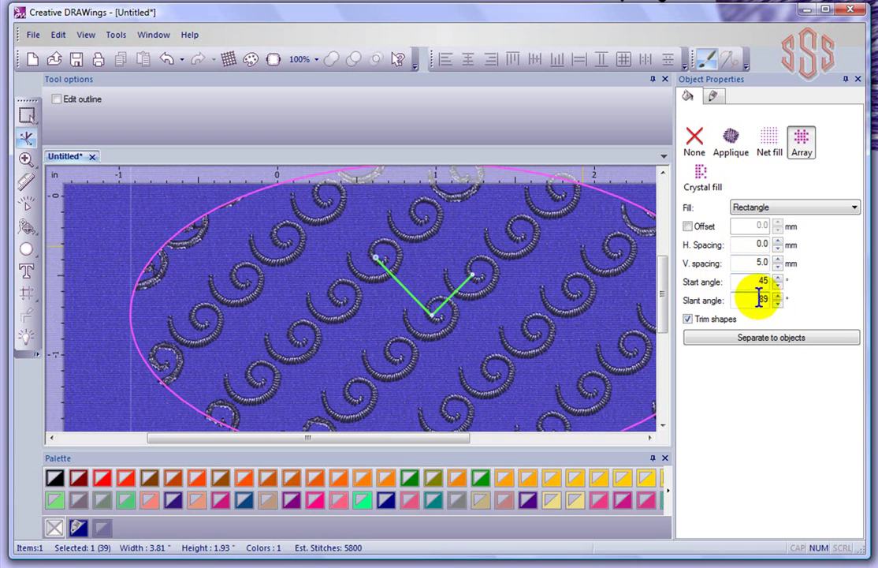
pyautogui.moveTo(425, 302); pyautogui.dragTo(432, 314)
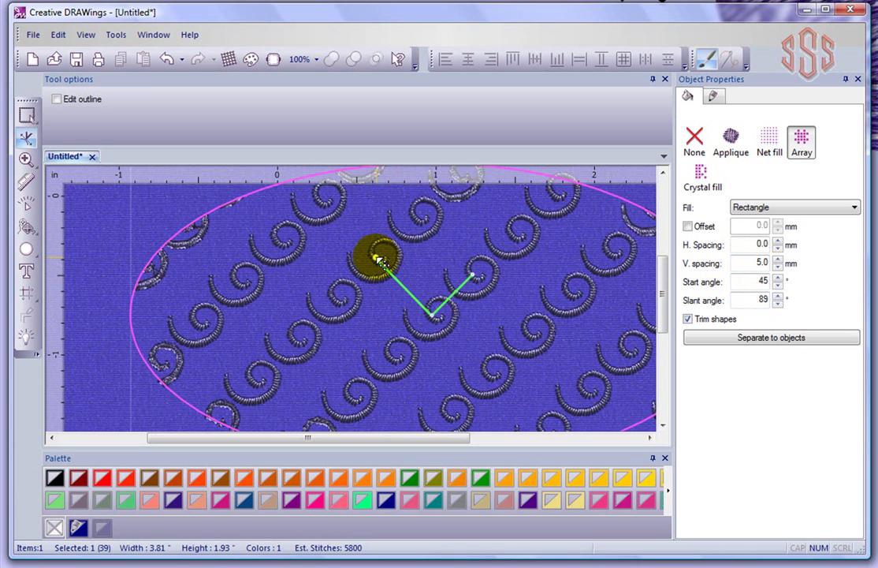
pyautogui.moveTo(380, 262); pyautogui.dragTo(364, 282)
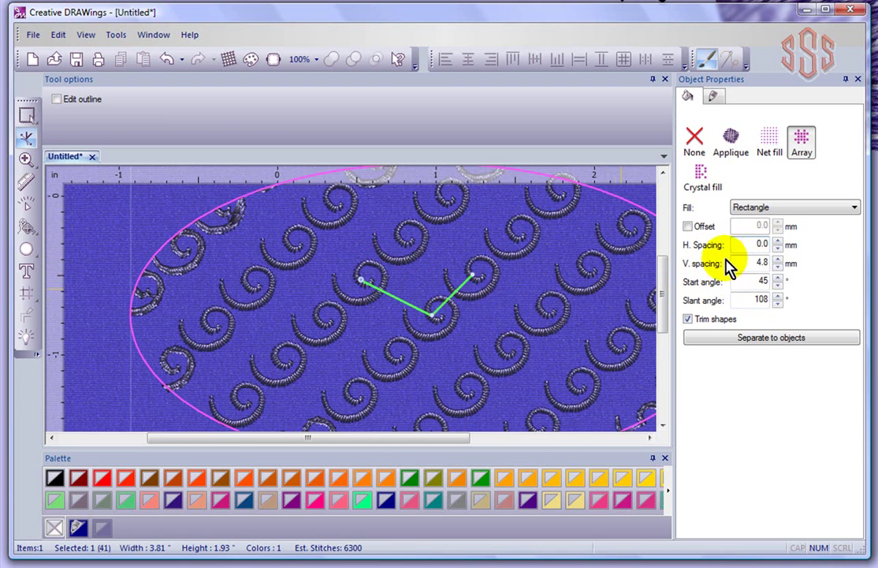
# - Move the start-angle handle to about 43° and 3.3 mm horizontal spacing, and swing it level to about 359° and 1.6 mm
pyautogui.moveTo(476, 278); pyautogui.dragTo(489, 261)
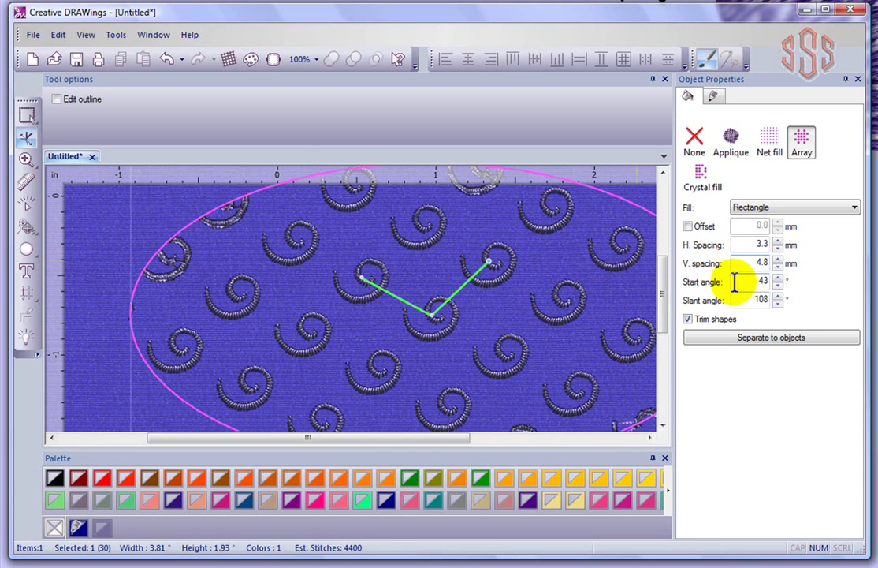
pyautogui.moveTo(490, 266); pyautogui.dragTo(497, 315)
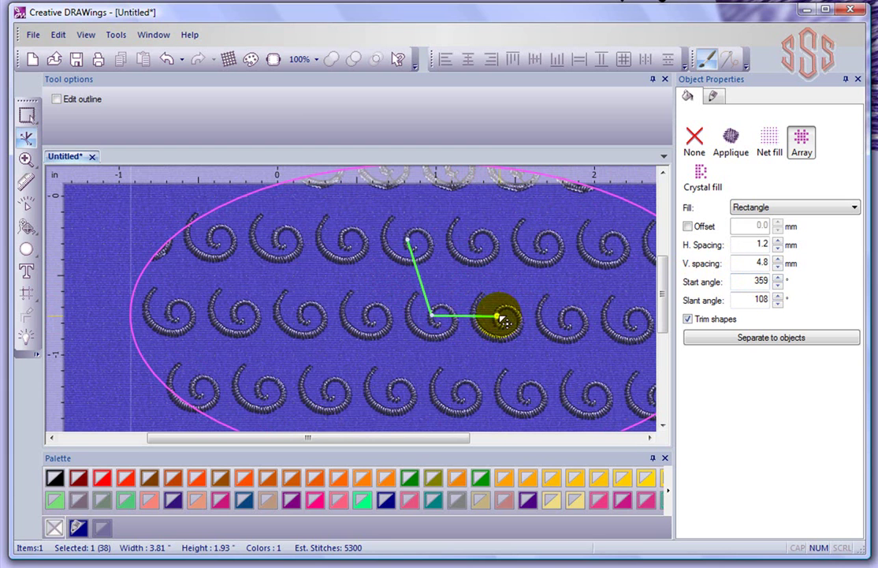
pyautogui.moveTo(501, 318); pyautogui.dragTo(503, 317)
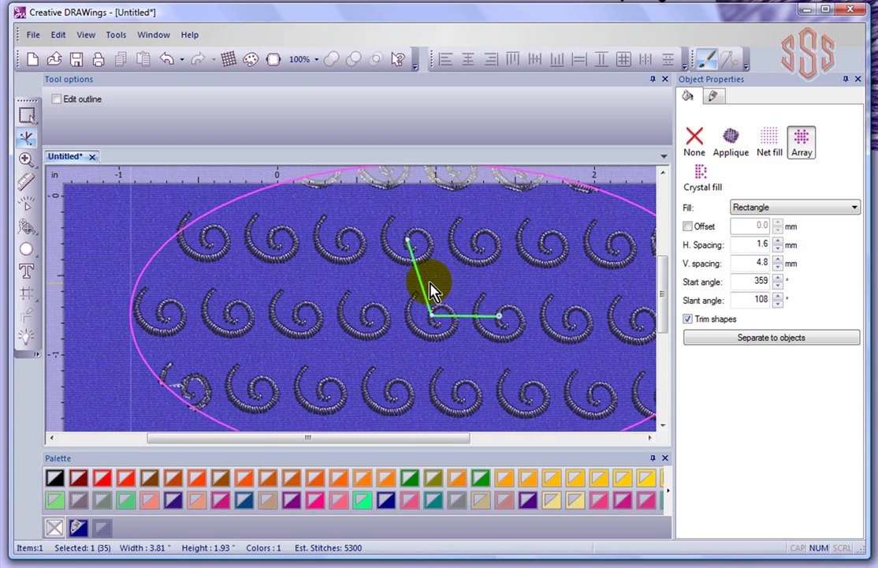
# - Pull the slant handle over to about 62°, and extend it to about 52° slant and 8.1 mm vertical spacing
pyautogui.moveTo(411, 244); pyautogui.dragTo(458, 266)
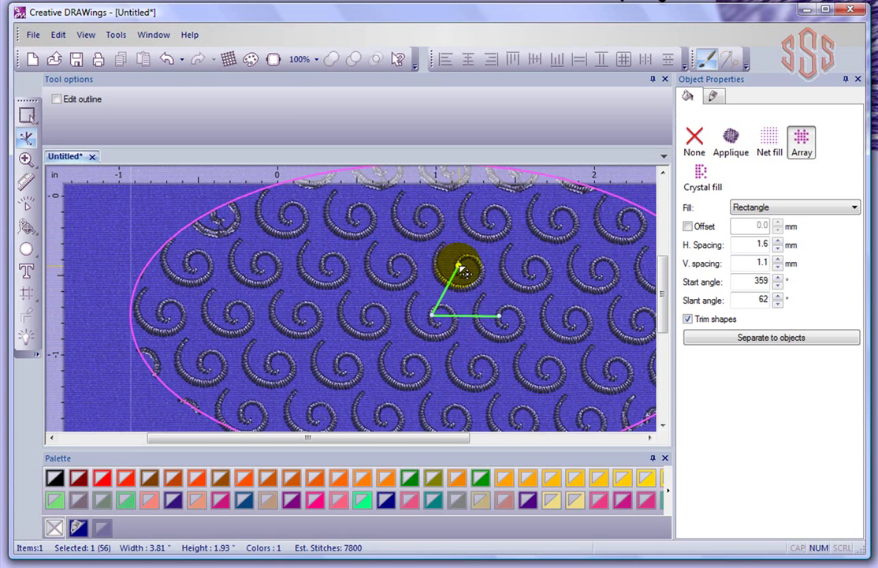
pyautogui.moveTo(462, 270); pyautogui.dragTo(495, 237)
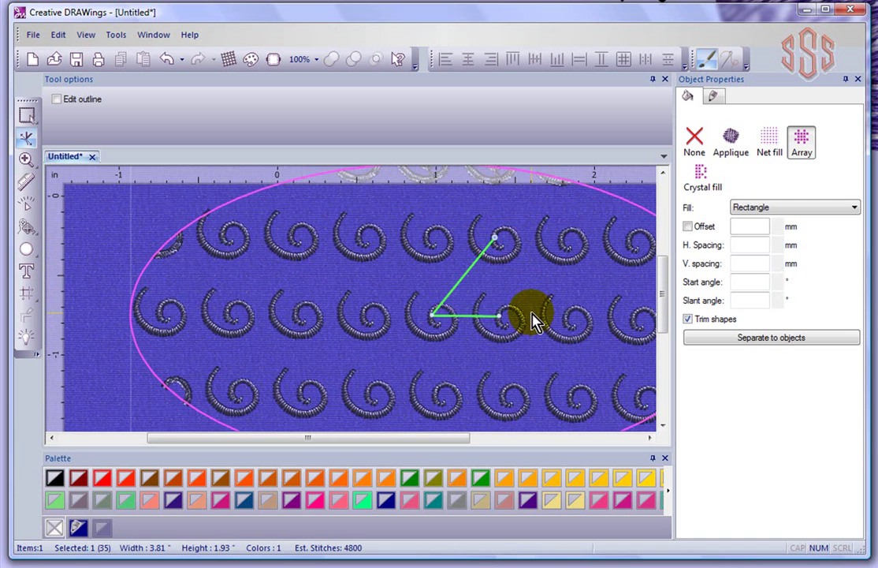
pyautogui.scroll(-3, 549, 315)
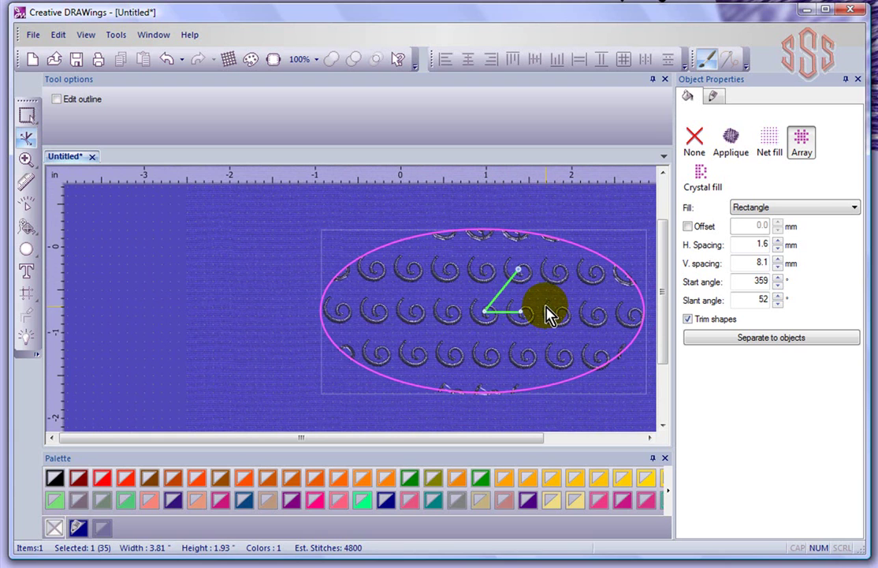
# - Switch the curl array to the Circular layout and swing its steps handle down until the array uses 11 steps
pyautogui.click(765, 208)
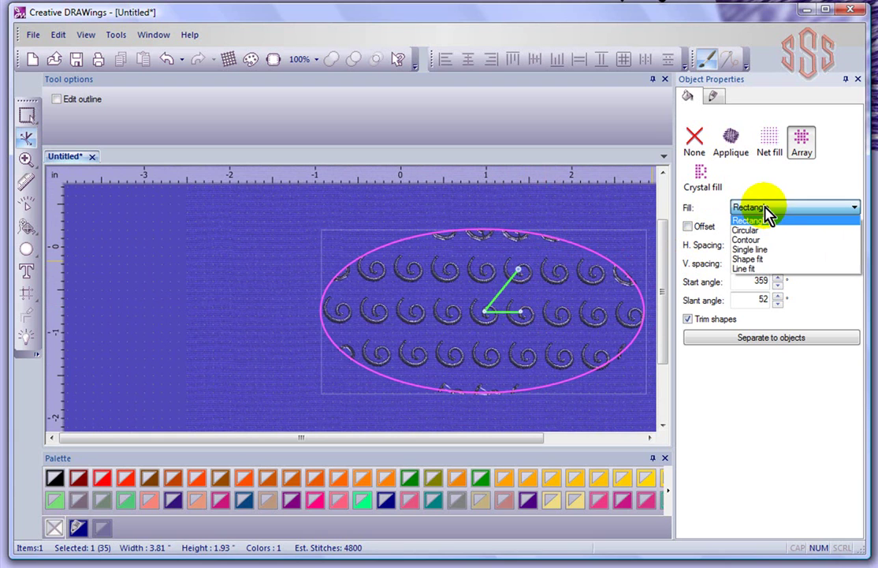
pyautogui.click(749, 230)
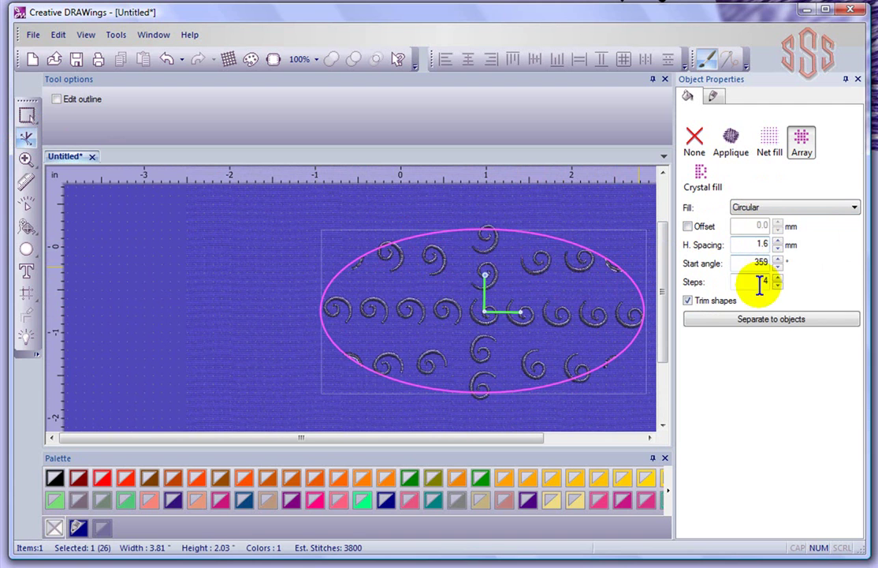
pyautogui.scroll(1, 549, 288)
pyautogui.scroll(1, 549, 288)
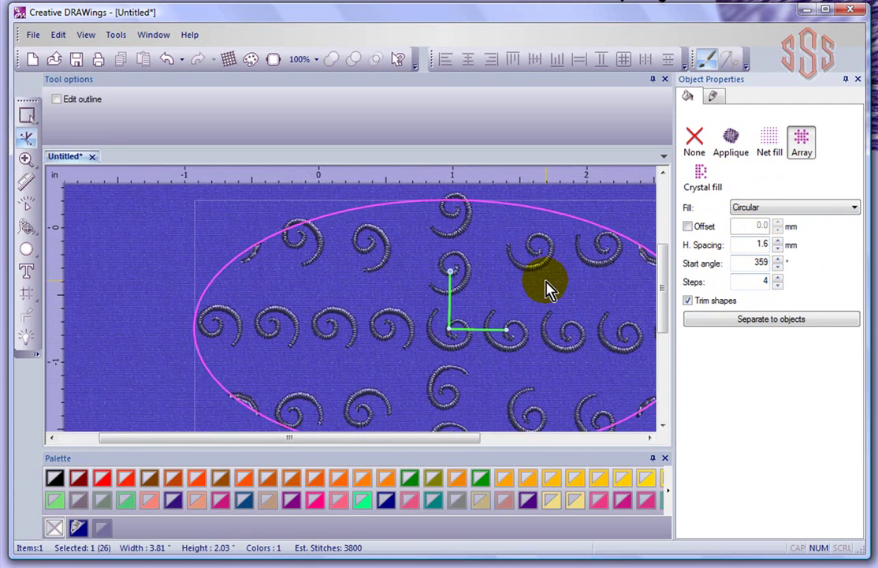
pyautogui.moveTo(455, 274); pyautogui.dragTo(462, 341)
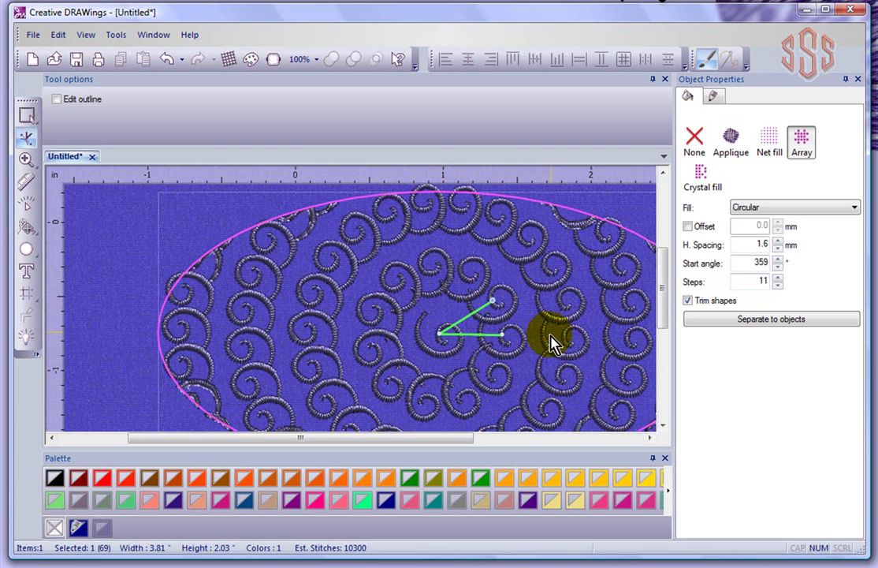
pyautogui.scroll(-1, 550, 341)
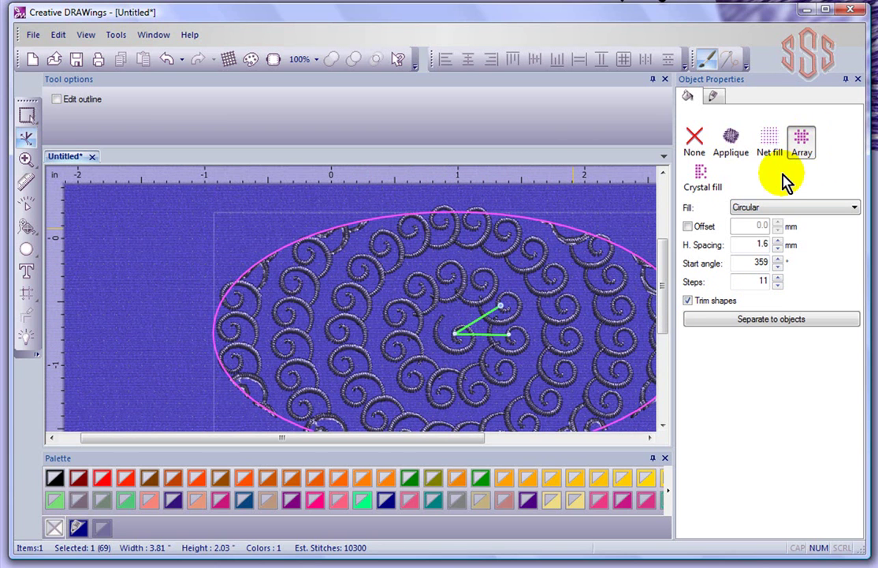
# - Replace the array fill's clipart with Happy star, drawing the star small on the empty area beside the ellipse
pyautogui.click(802, 140)
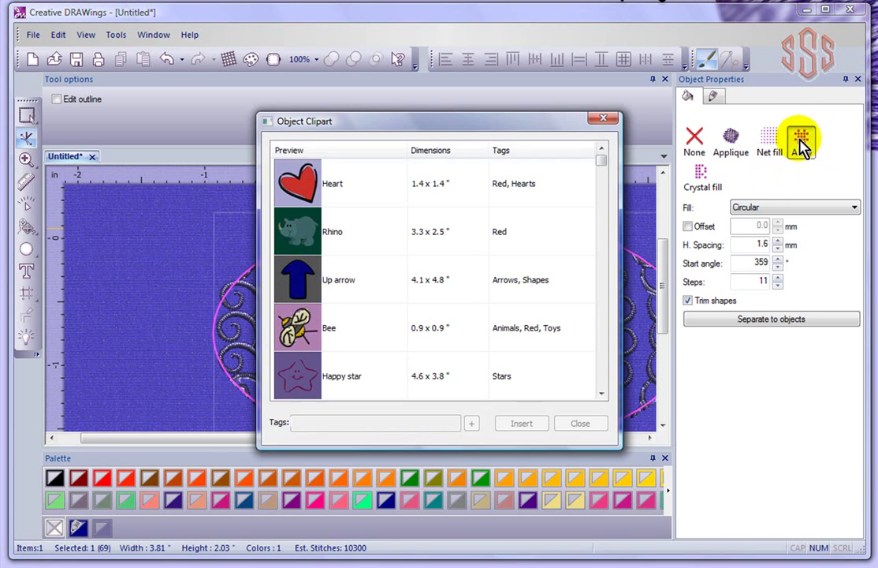
pyautogui.moveTo(387, 137); pyautogui.dragTo(523, 74)
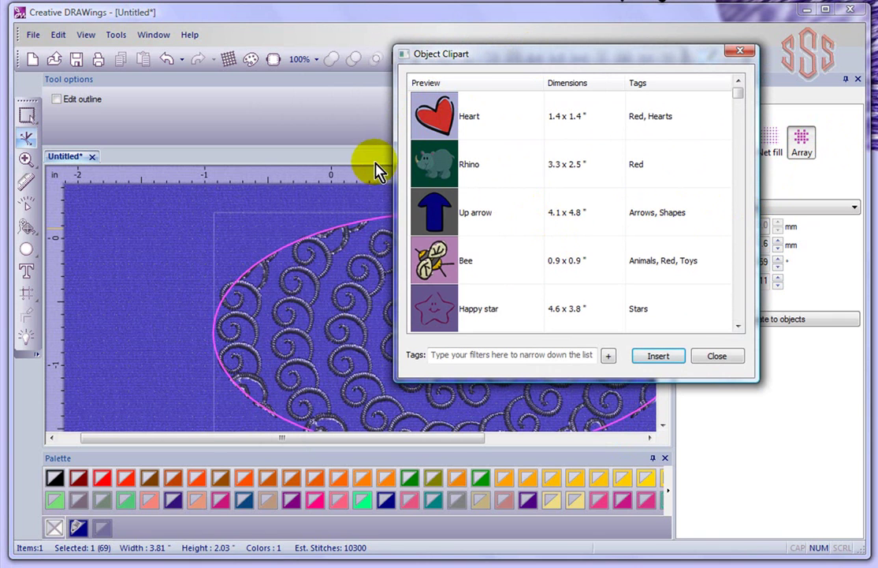
pyautogui.click(445, 308)
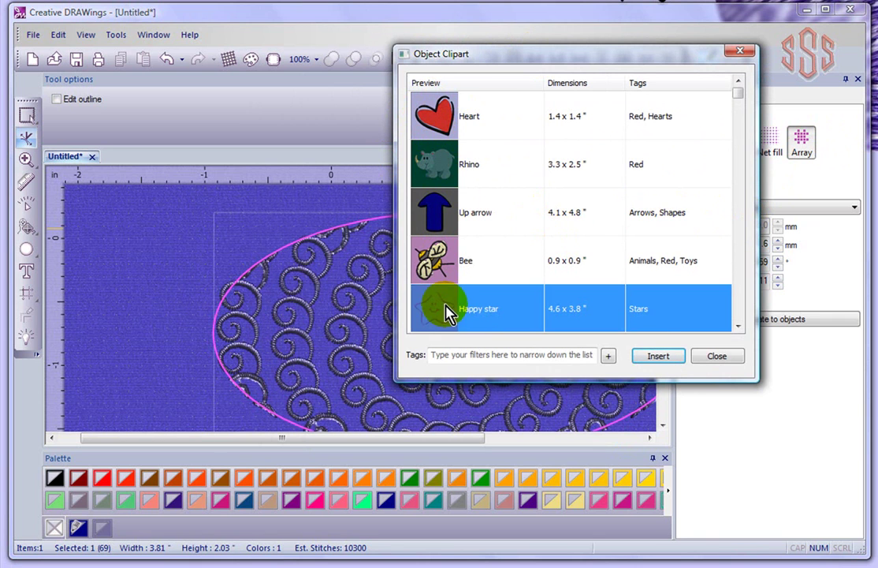
pyautogui.click(659, 356)
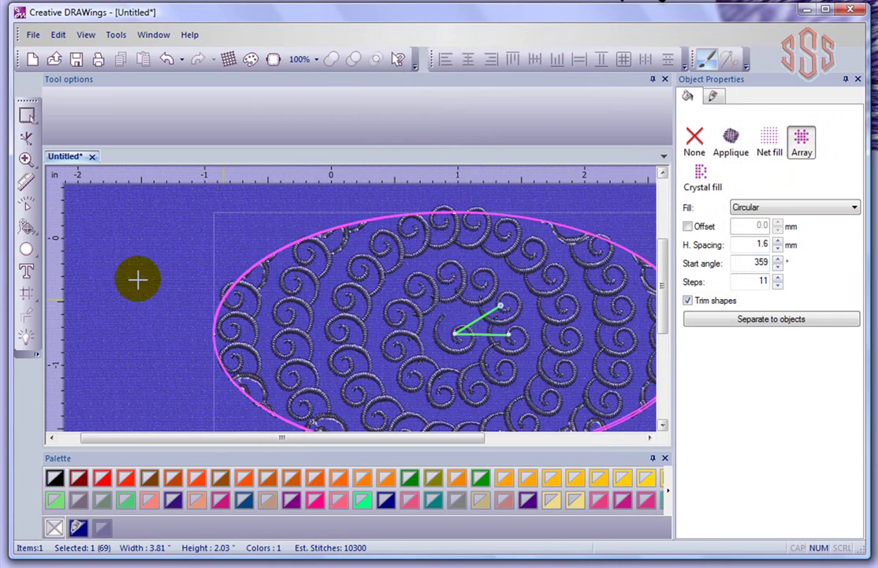
pyautogui.moveTo(133, 249); pyautogui.dragTo(180, 285)
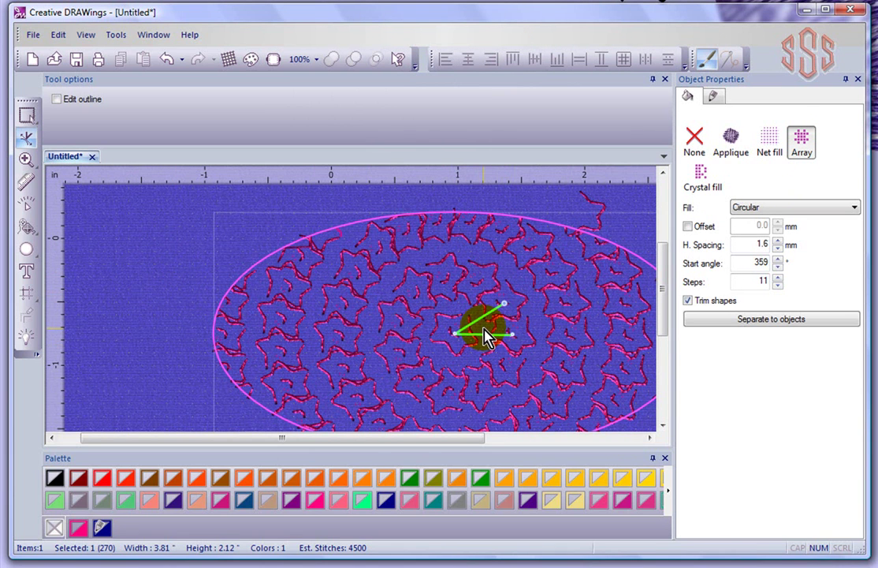
pyautogui.scroll(-3, 484, 337)
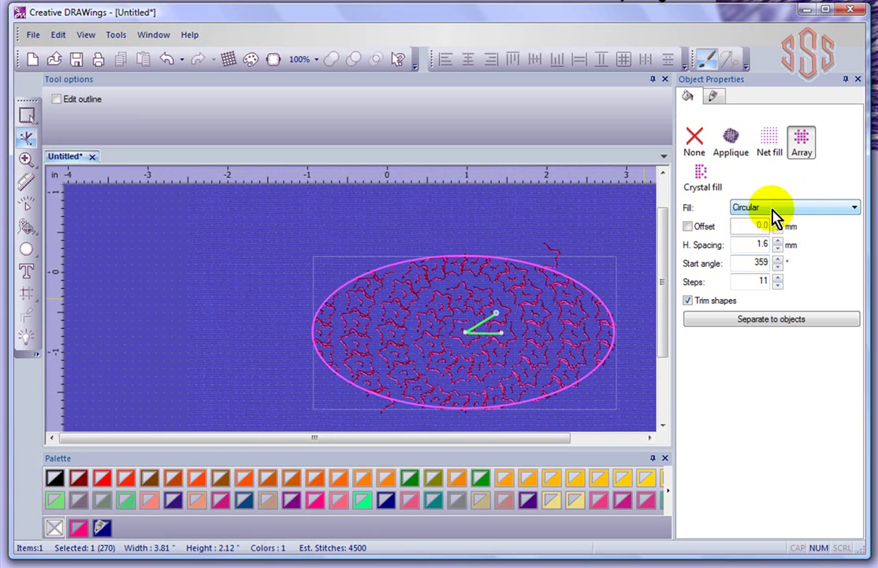
pyautogui.click(498, 357)
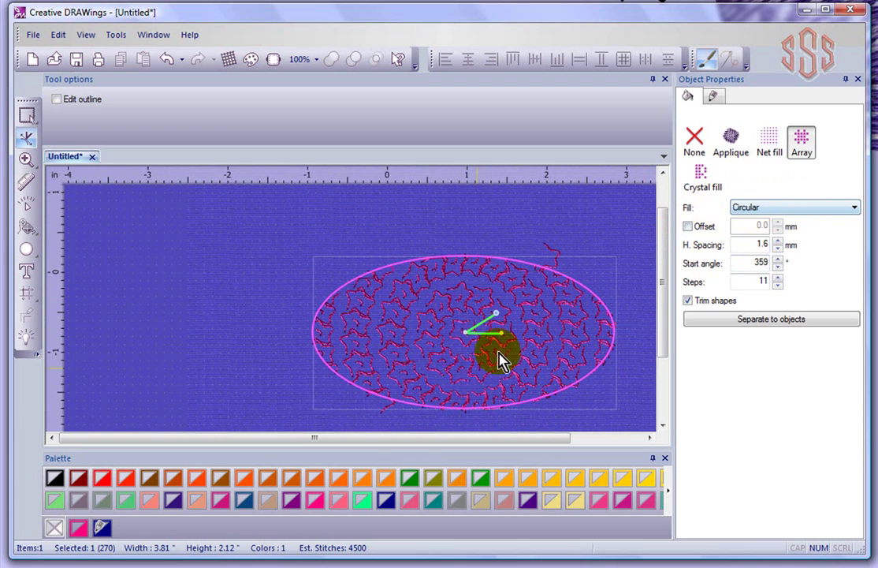
pyautogui.click(773, 209)
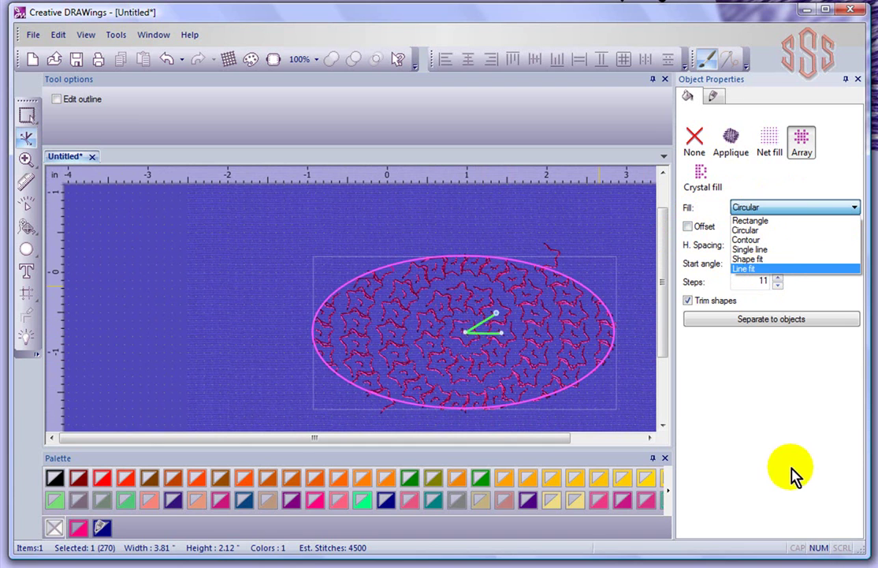
pyautogui.click(772, 439)
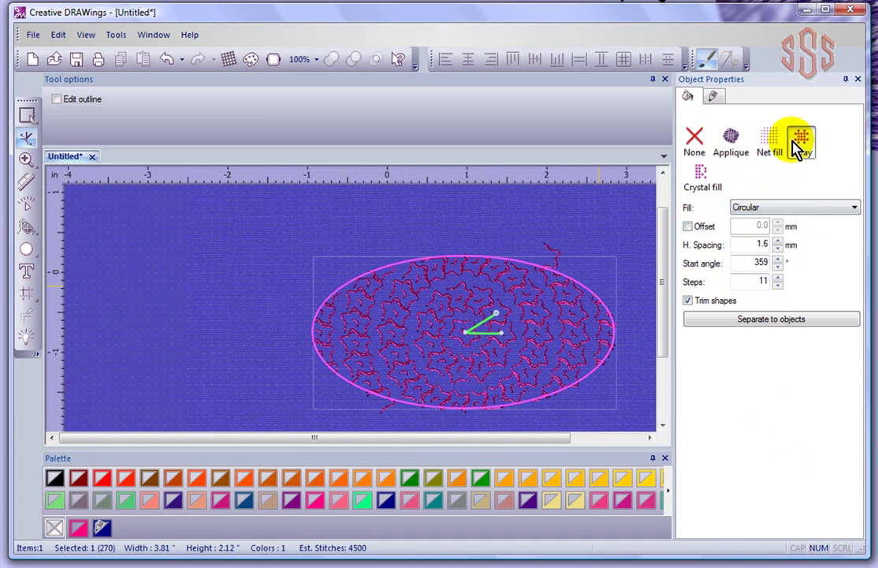
# - Set the ellipse's fill to None and apply an Array outline using the Happy star clipart, drawn small beside the ellipse
pyautogui.click(694, 141)
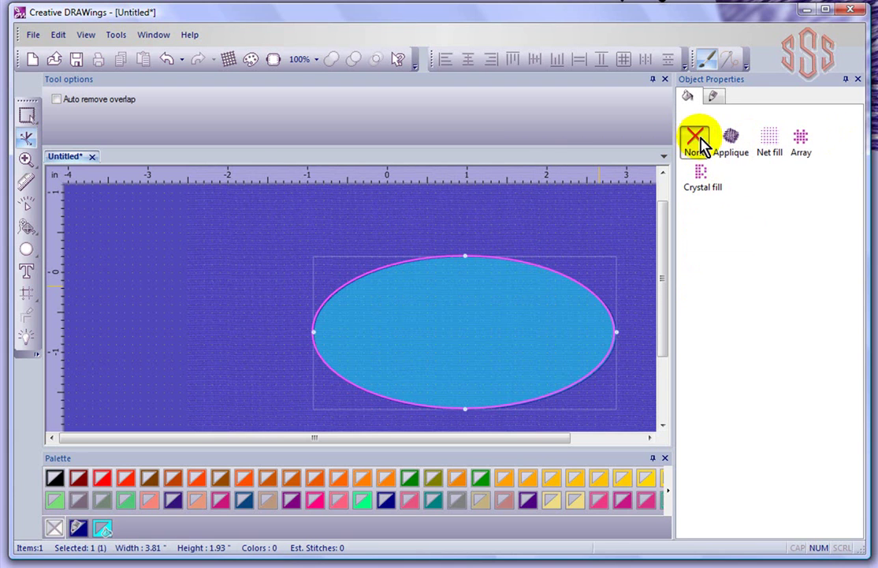
pyautogui.click(715, 97)
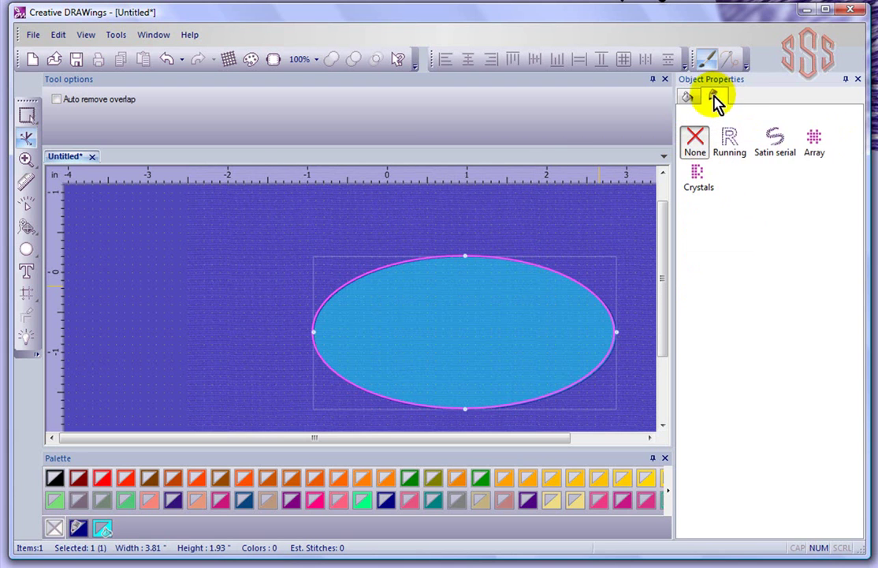
pyautogui.click(817, 145)
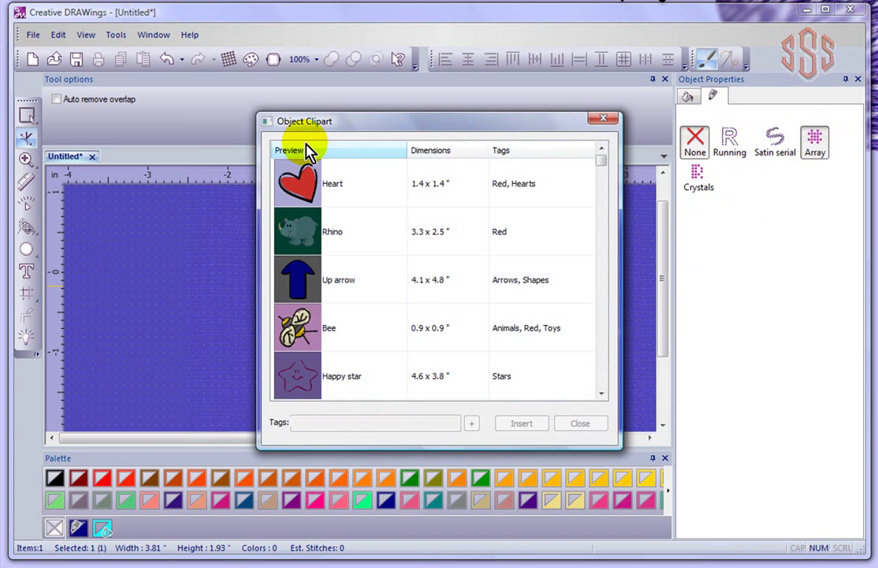
pyautogui.click(308, 386)
pyautogui.click(528, 427)
pyautogui.moveTo(227, 252); pyautogui.dragTo(294, 263)
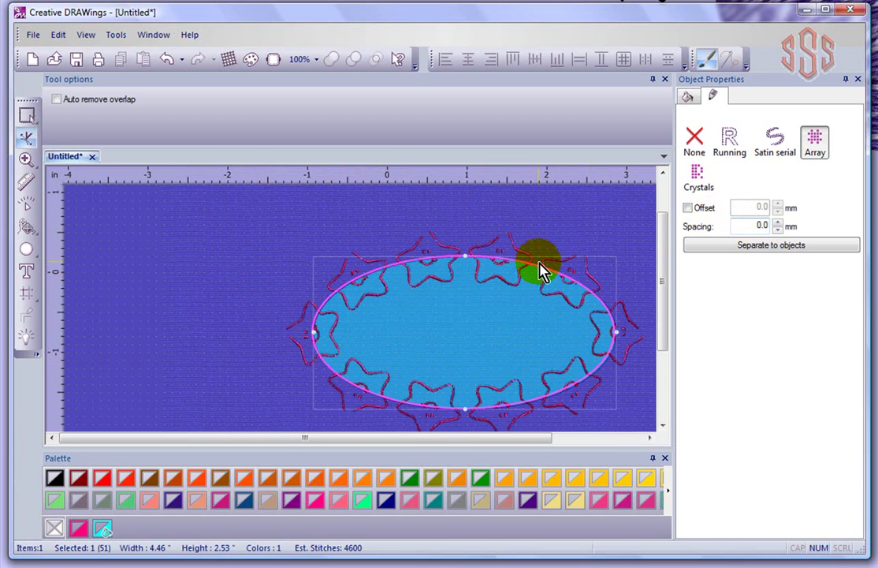
# - Enable the offset for the ellipse's Happy star array outline and set it to 3.0 mm
pyautogui.click(687, 209)
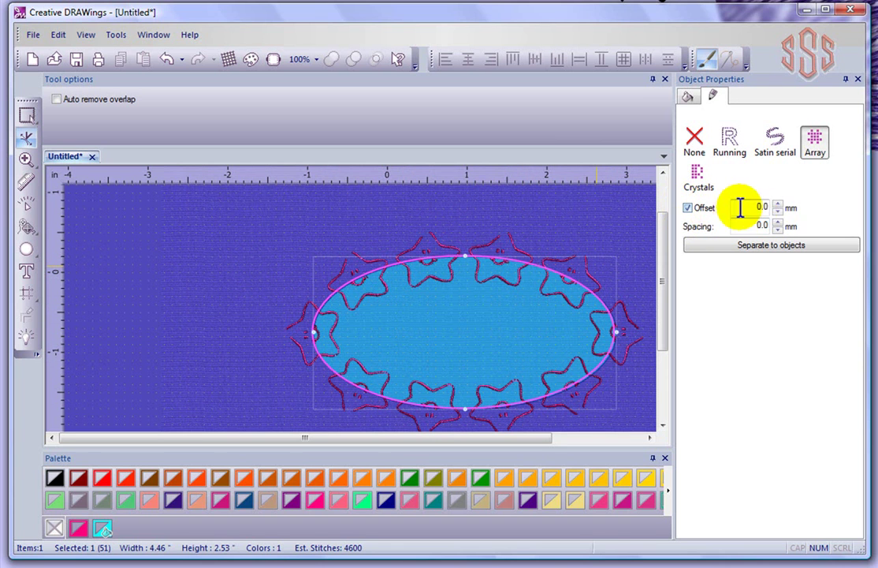
pyautogui.doubleClick(761, 207)
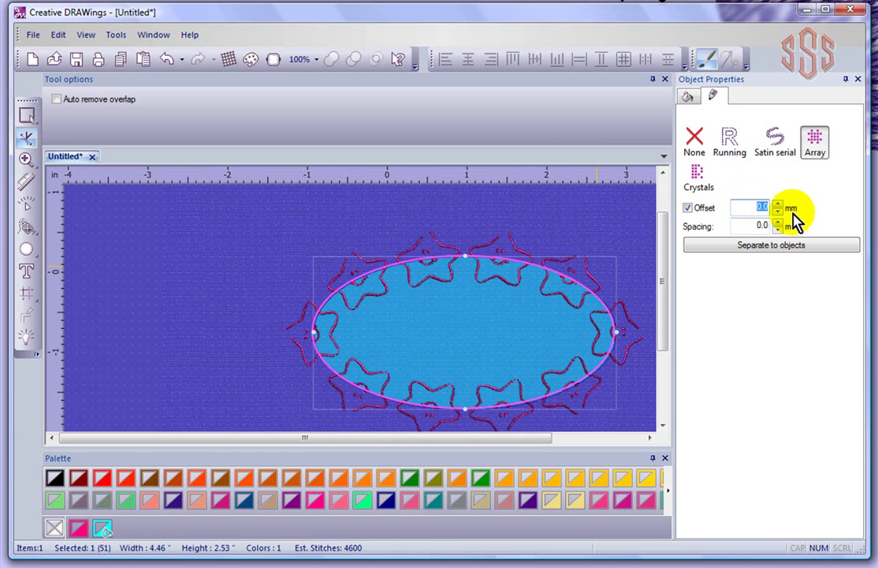
pyautogui.write('3')
pyautogui.press('Return')
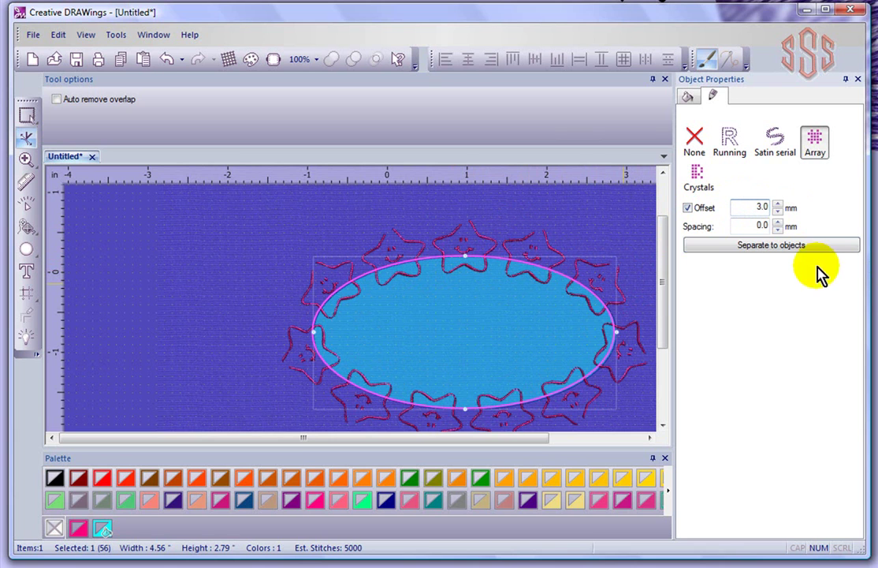
# - Select the ellipse with its star outline and move it up and left to about X -0.43, Y -0.47 in
pyautogui.click(772, 245)
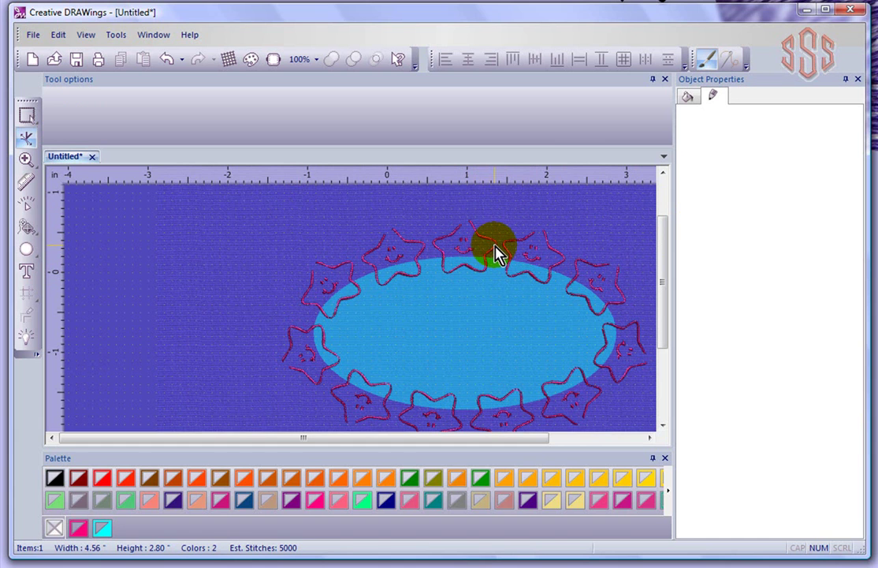
pyautogui.click(28, 116)
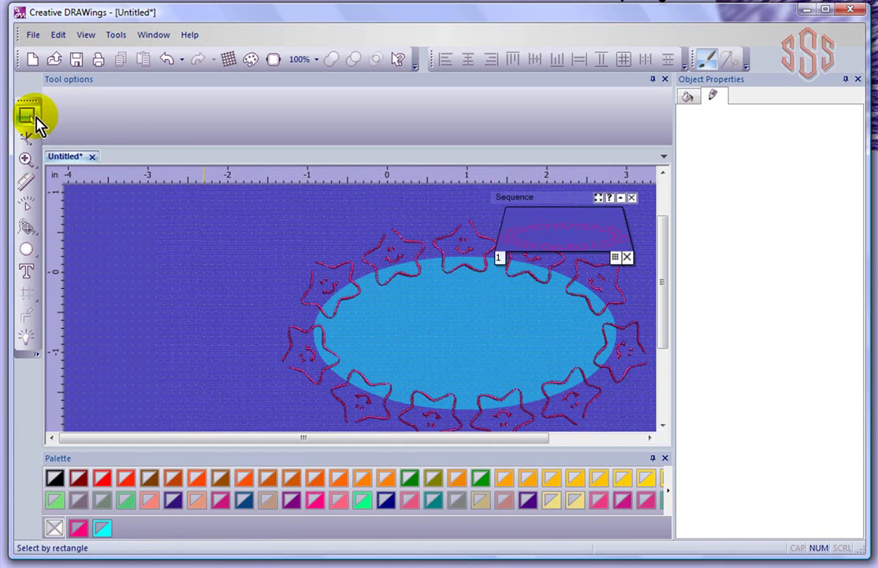
pyautogui.click(412, 273)
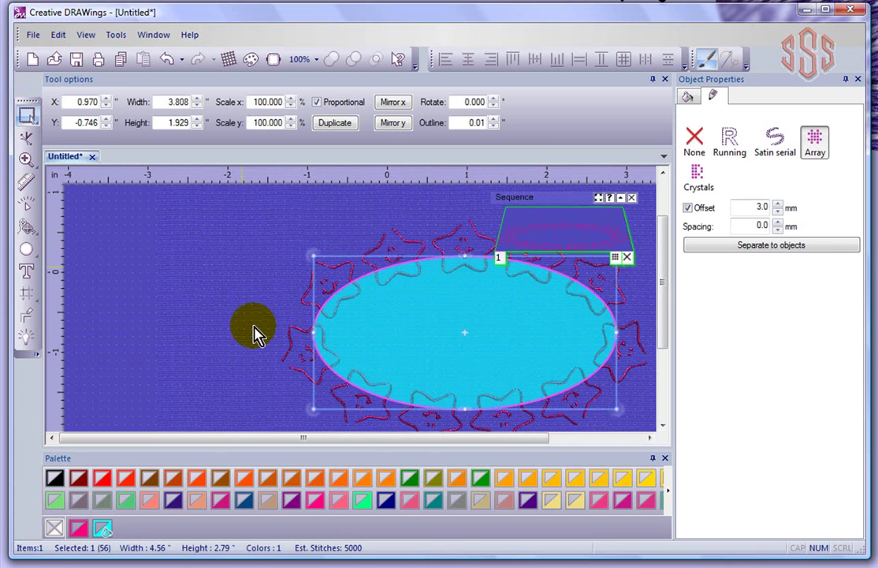
pyautogui.moveTo(430, 314); pyautogui.dragTo(313, 278)
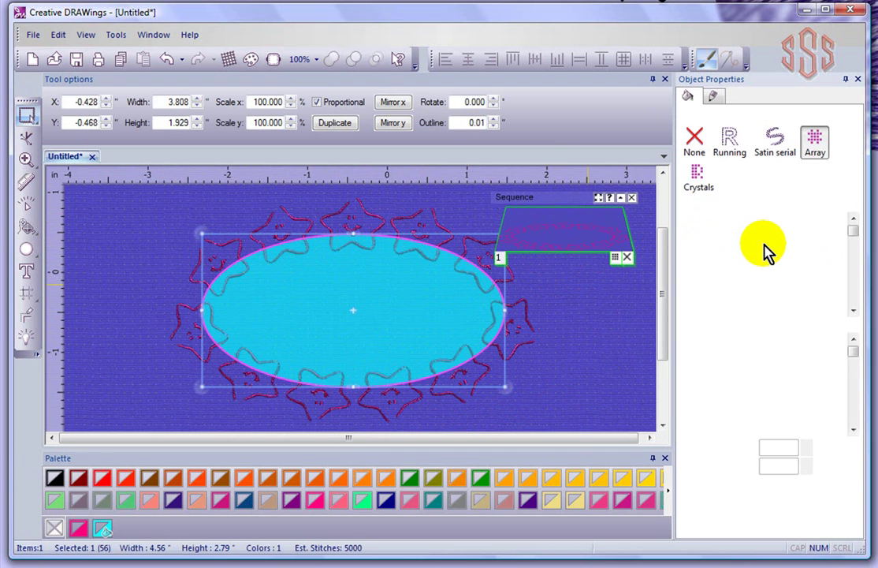
# - Separate the star array outline into individual objects, and select one piece of the upper-left star to check it
pyautogui.click(765, 244)
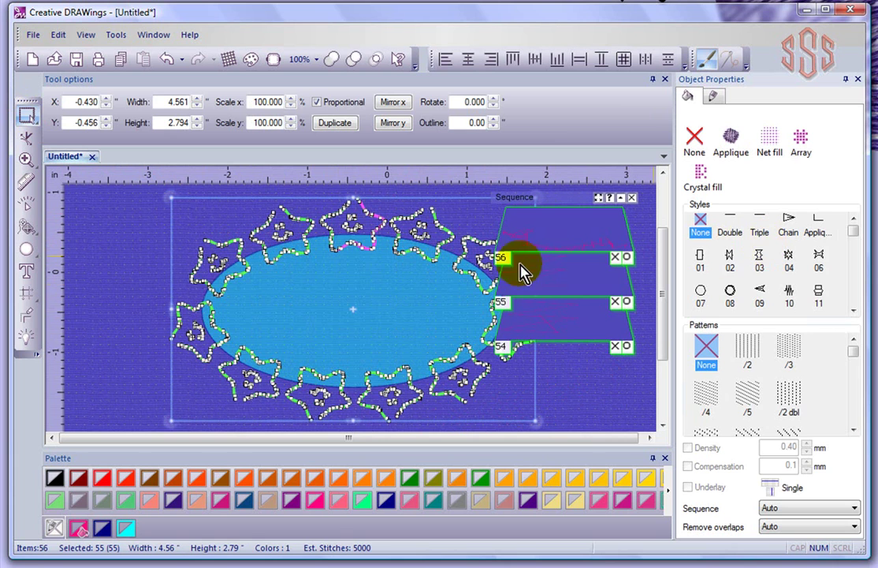
pyautogui.click(123, 275)
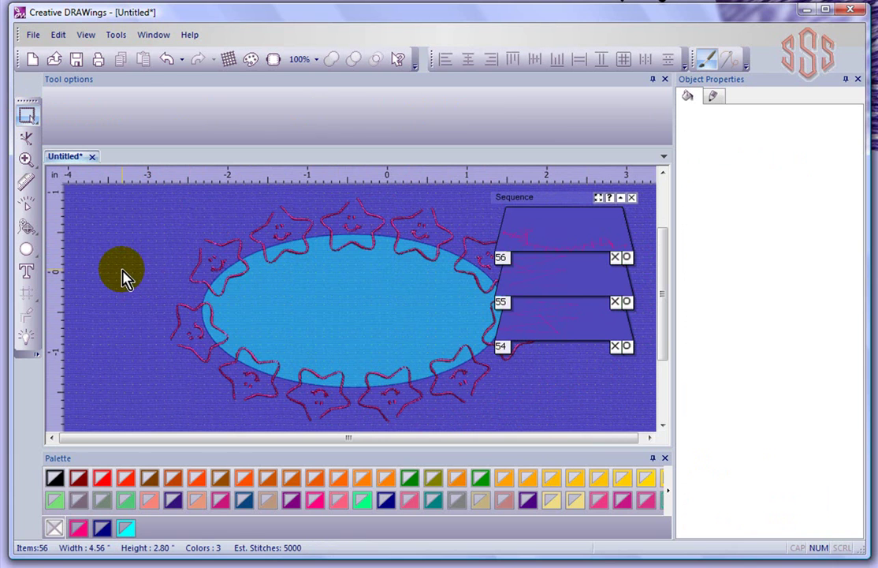
pyautogui.click(238, 256)
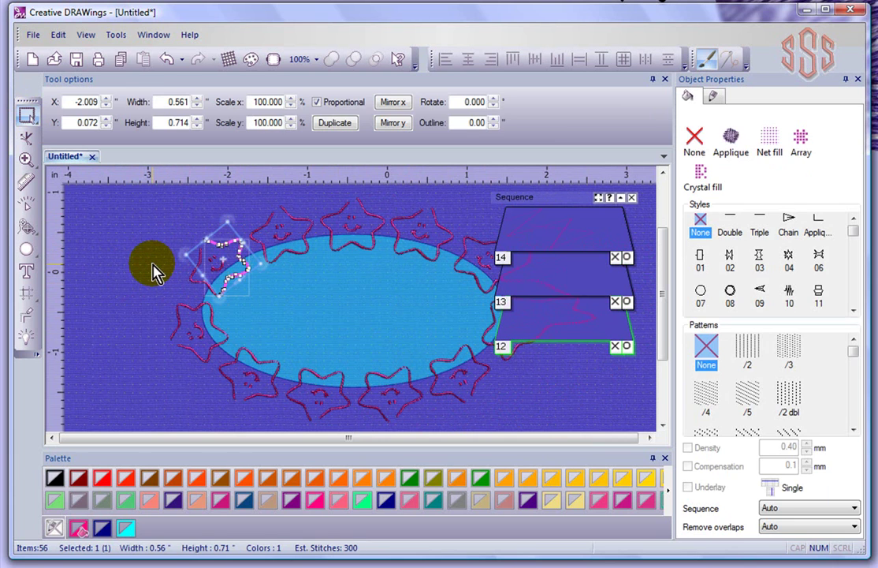
pyautogui.click(155, 272)
# - Select only the smile of the upper-left star and enlarge it to about 0.200 in wide by 0.161 in high
pyautogui.scroll(3, 186, 251)
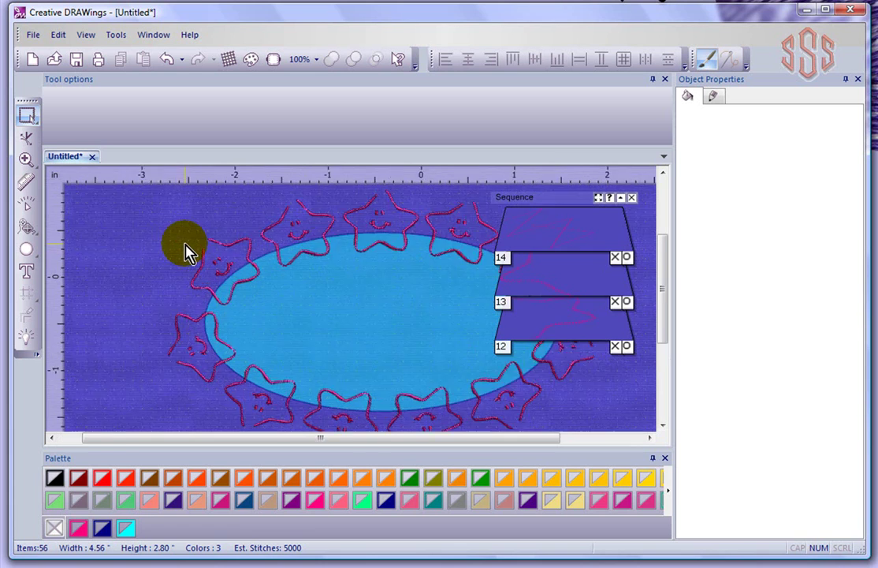
pyautogui.scroll(4, 201, 260)
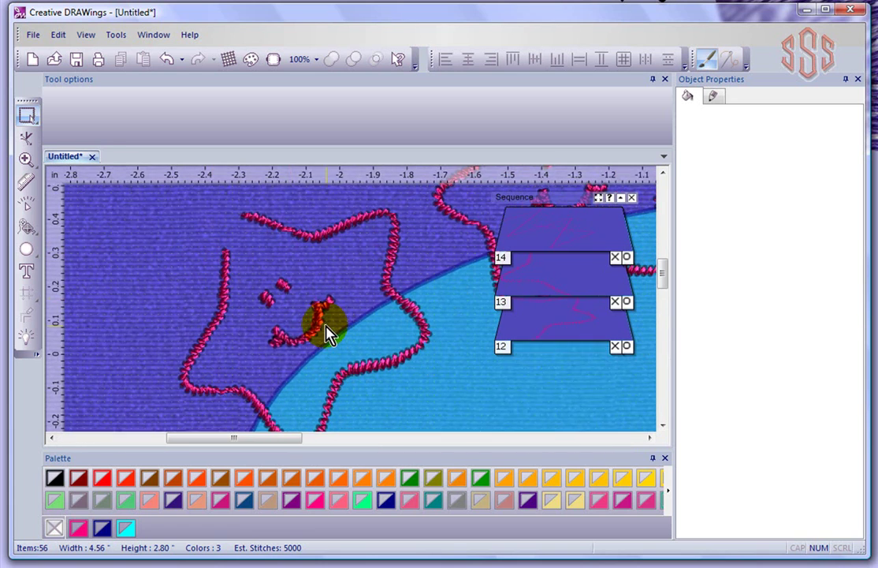
pyautogui.click(314, 341)
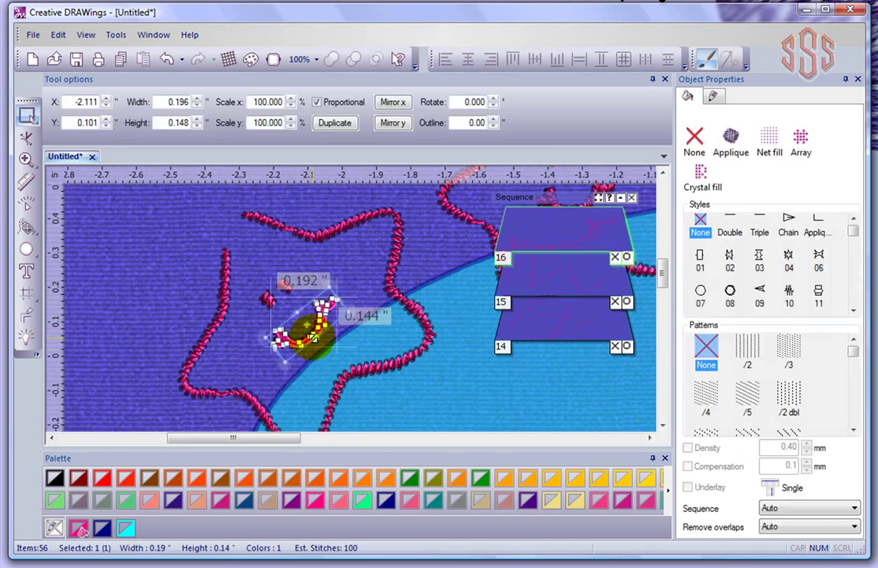
pyautogui.scroll(3, 306, 293)
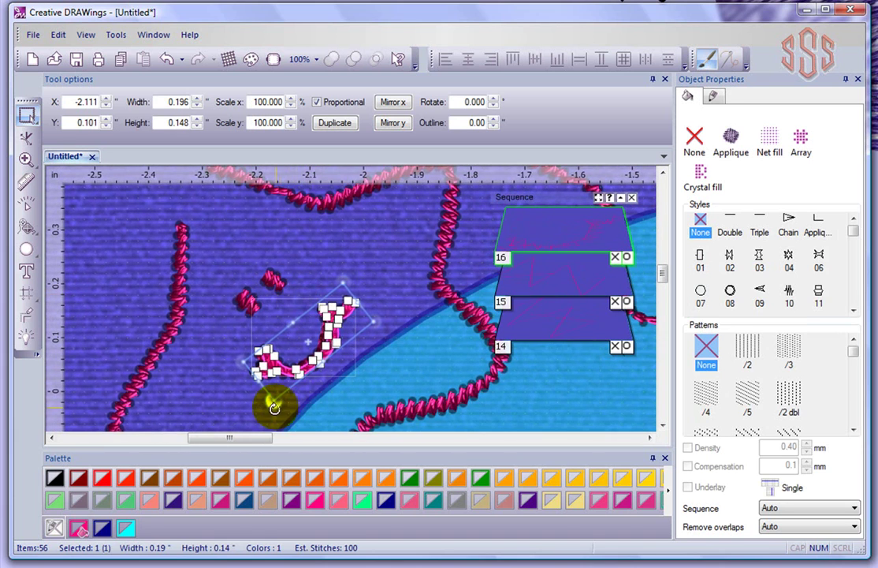
pyautogui.moveTo(292, 323); pyautogui.dragTo(280, 309)
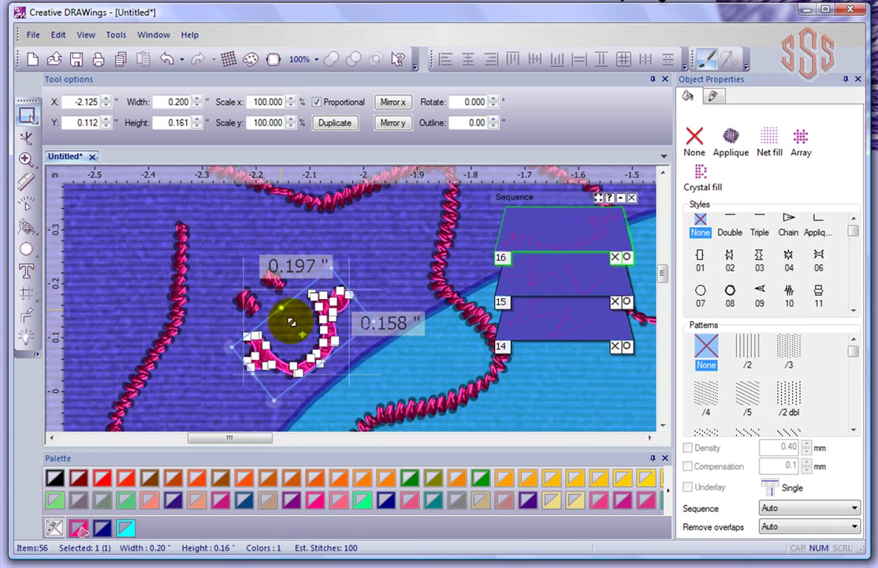
pyautogui.moveTo(291, 329); pyautogui.dragTo(305, 375)
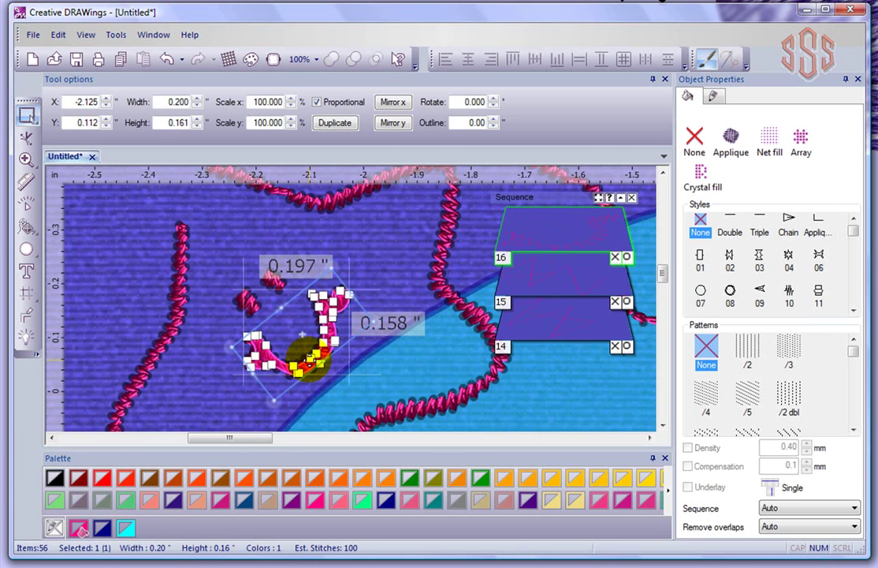
pyautogui.scroll(-5, 308, 356)
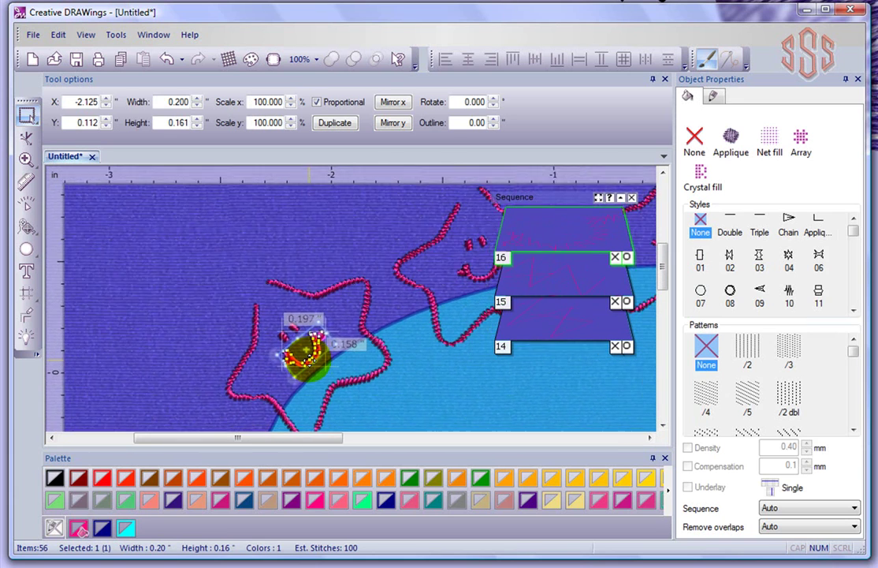
pyautogui.scroll(-2, 311, 367)
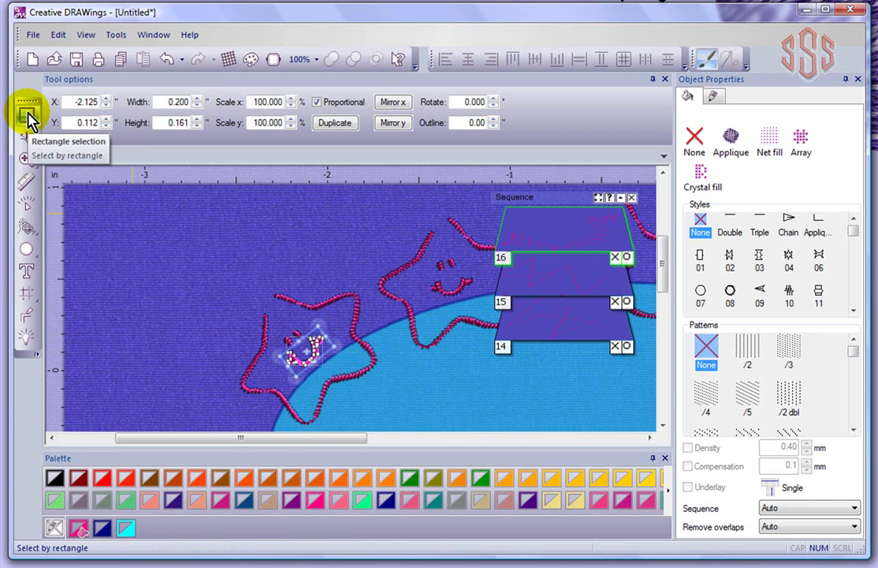
pyautogui.click(155, 275)
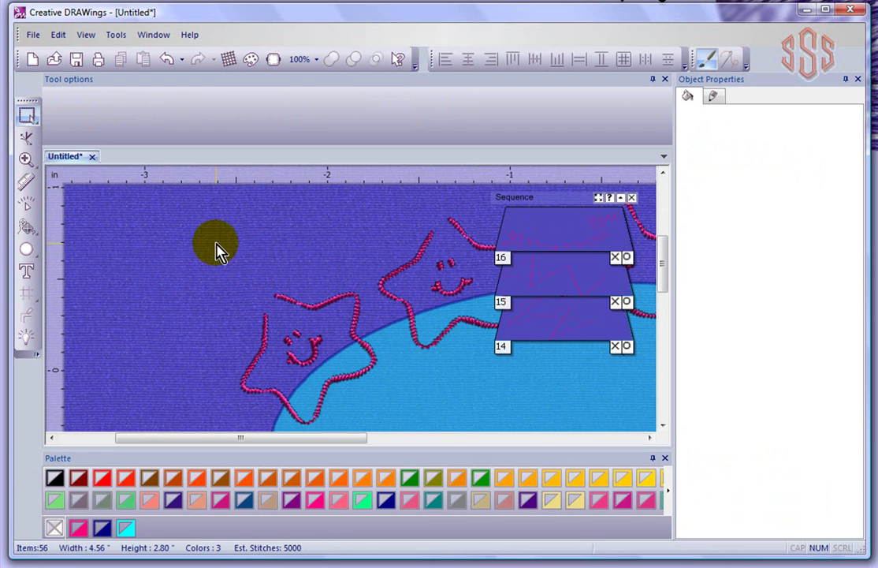
pyautogui.scroll(-4, 218, 250)
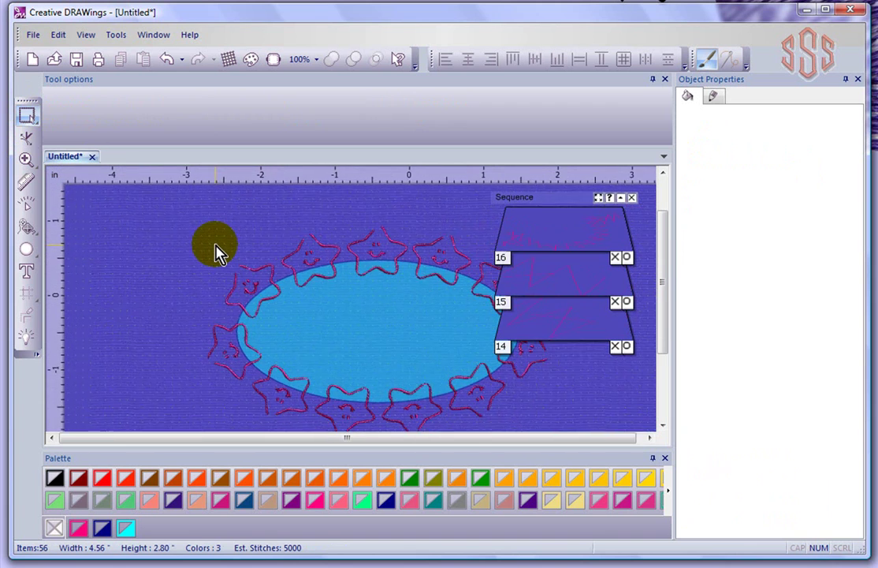
# - Move the ellipse out of the ring of stars to the empty area on its left, about X -4.57, Y 0.05 in
pyautogui.click(360, 324)
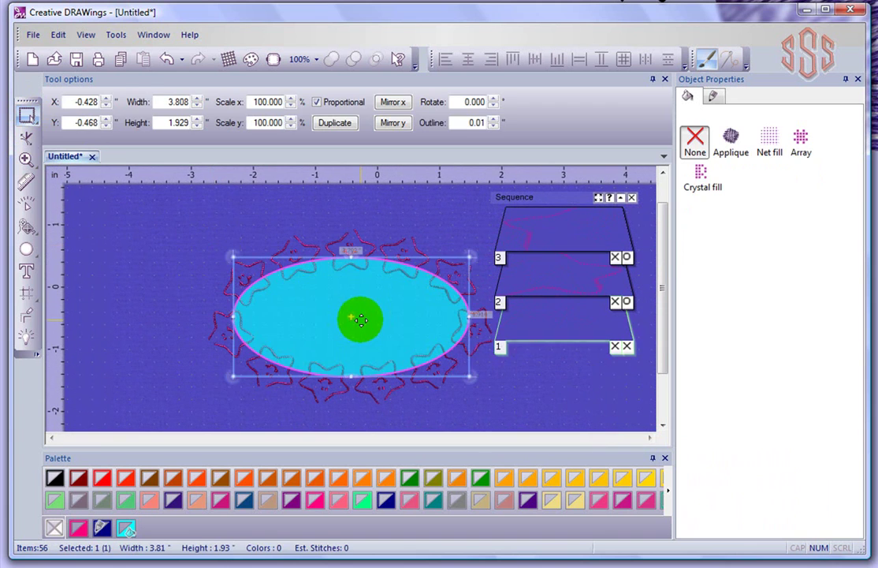
pyautogui.moveTo(357, 317); pyautogui.dragTo(131, 247)
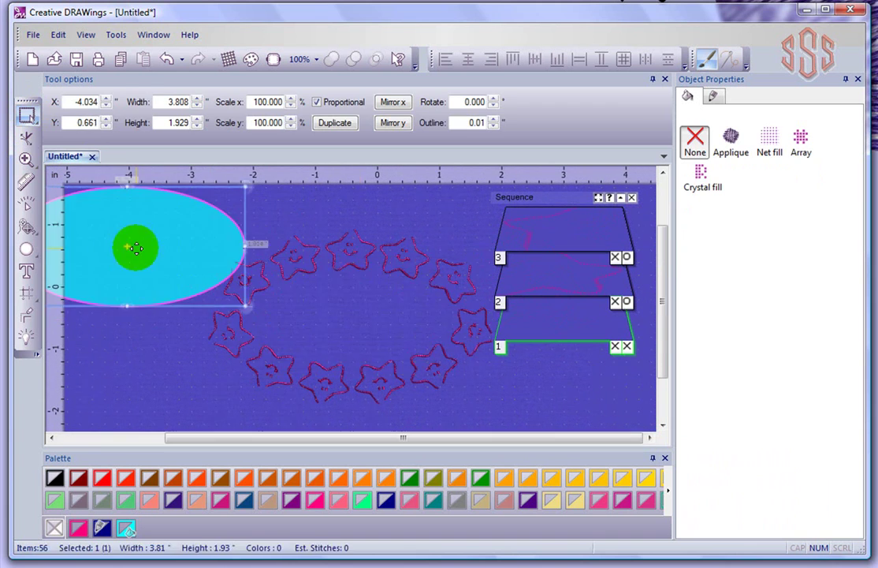
pyautogui.moveTo(204, 438); pyautogui.dragTo(107, 439)
pyautogui.moveTo(190, 251); pyautogui.dragTo(157, 289)
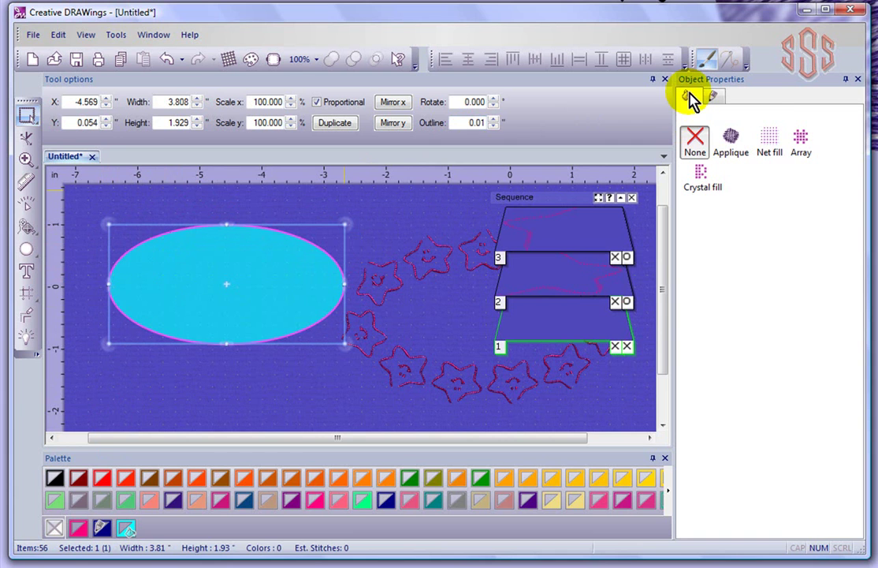
# - Apply an Array fill to the moved ellipse using the Curl 2 clipart, placing the curl just below the ellipse
pyautogui.click(800, 144)
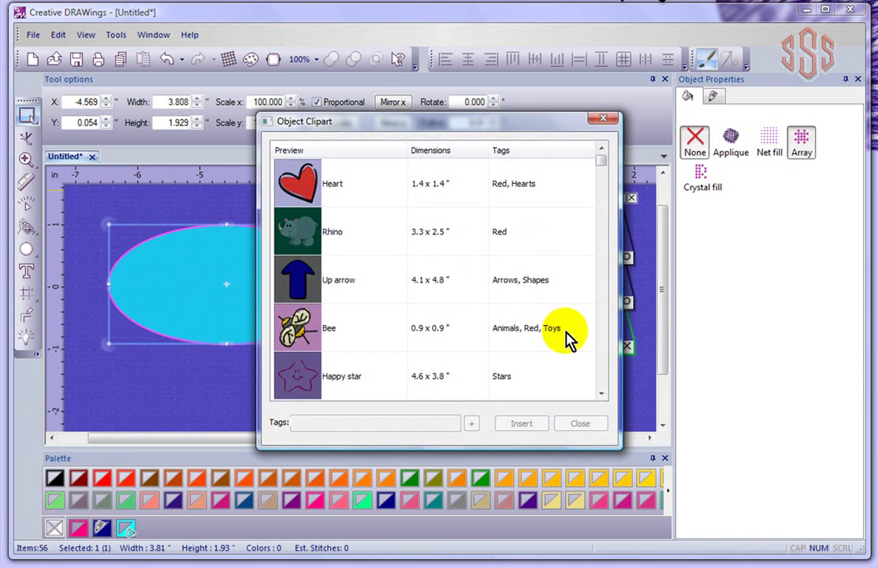
pyautogui.scroll(-3, 607, 367)
pyautogui.scroll(-10, 605, 364)
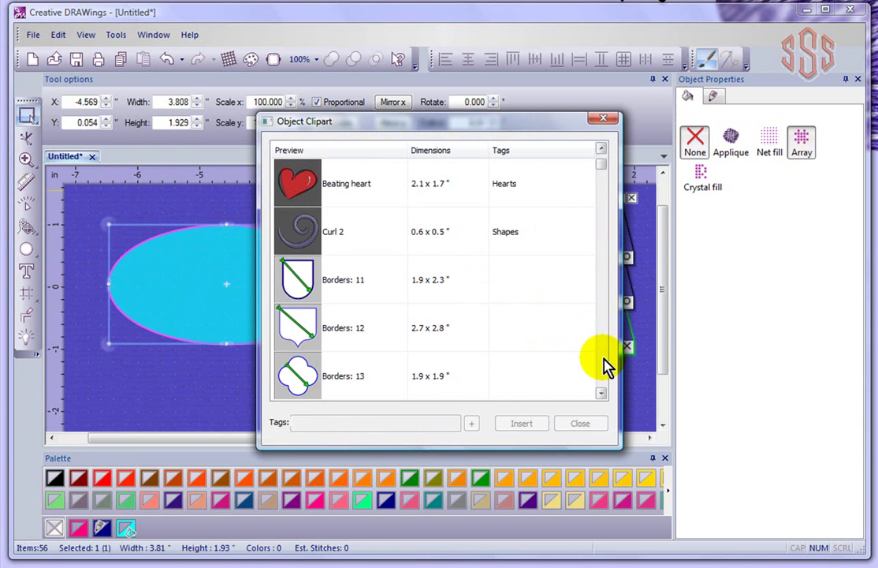
pyautogui.click(320, 247)
pyautogui.click(522, 422)
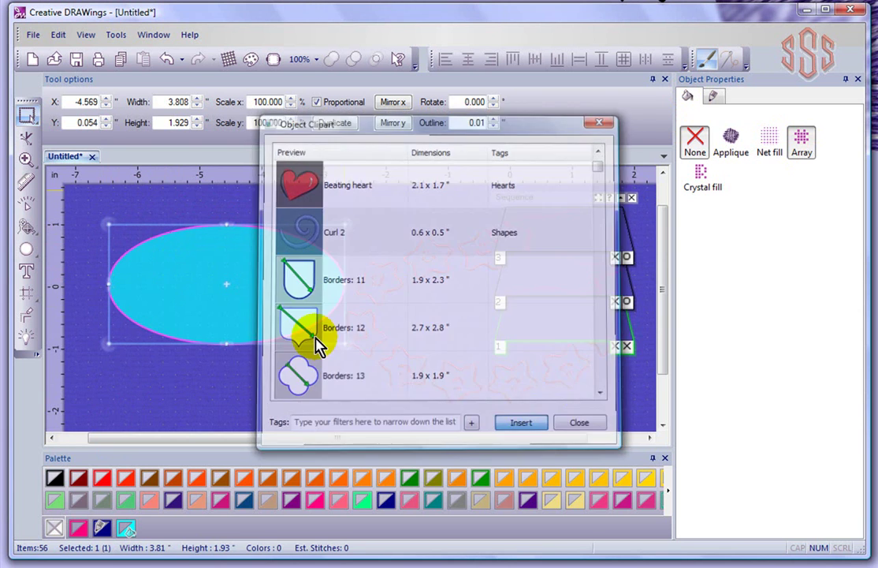
pyautogui.click(175, 366)
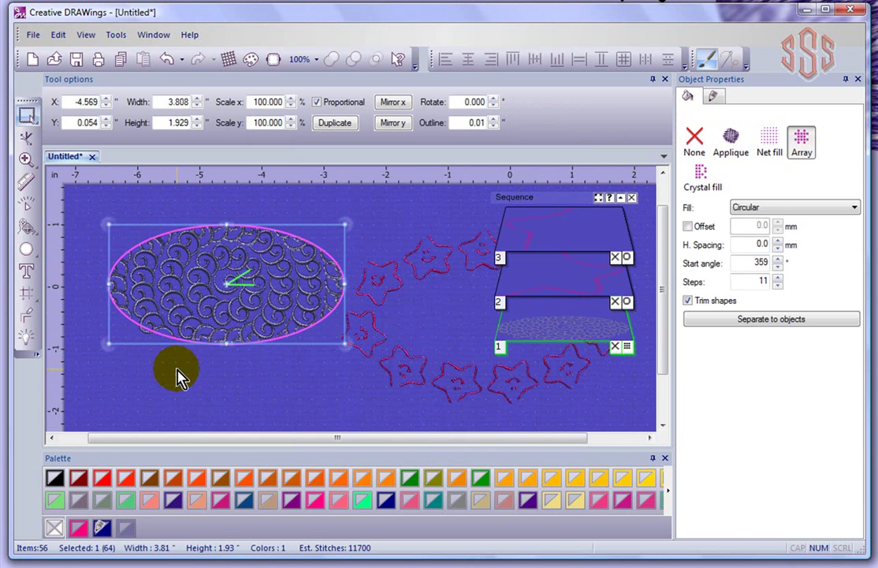
# - Separate the ellipse's curl array fill into individual objects, and select two neighbouring curls in turn to check them
pyautogui.click(773, 321)
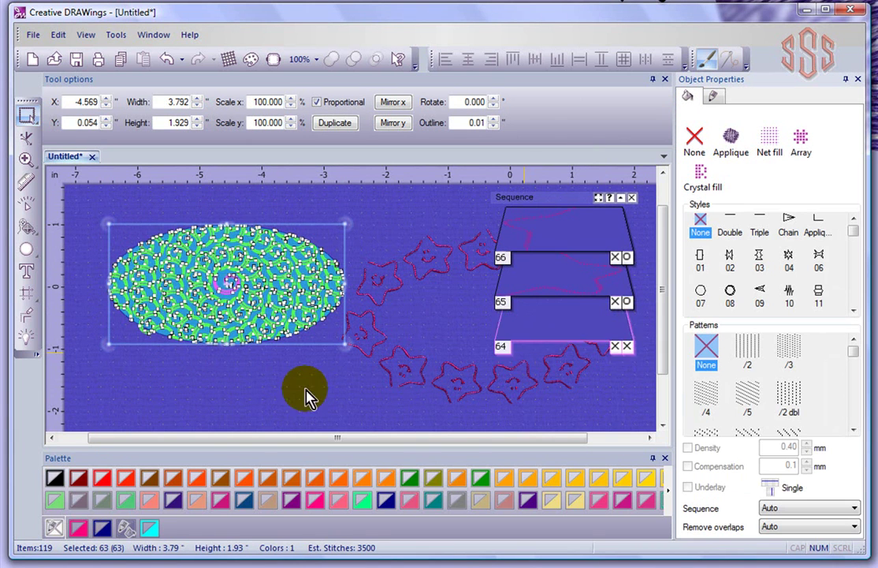
pyautogui.click(229, 381)
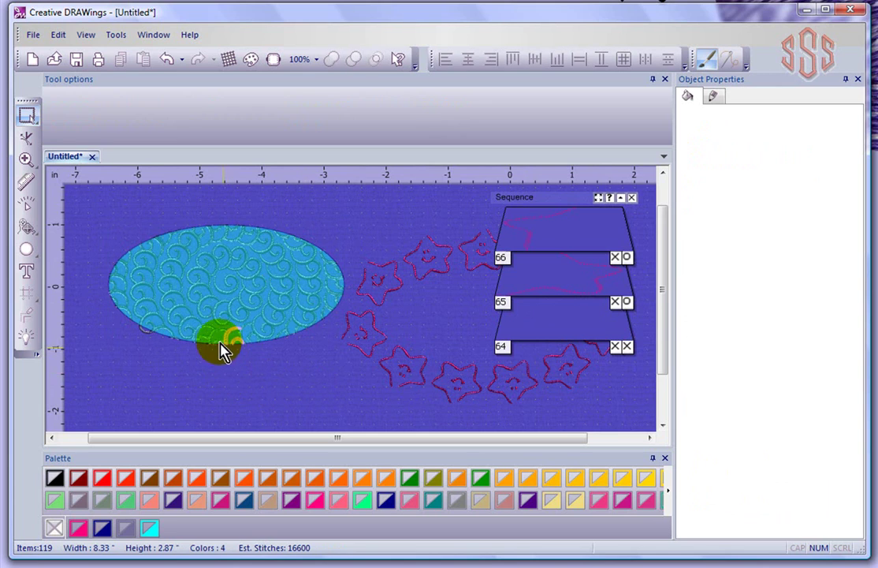
pyautogui.scroll(3, 212, 333)
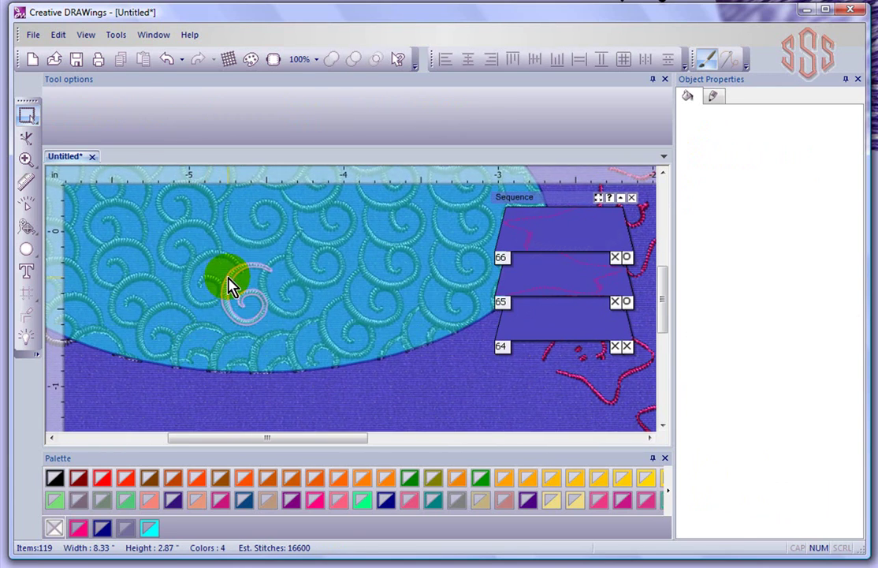
pyautogui.click(223, 281)
pyautogui.scroll(1, 195, 275)
pyautogui.scroll(1, 195, 275)
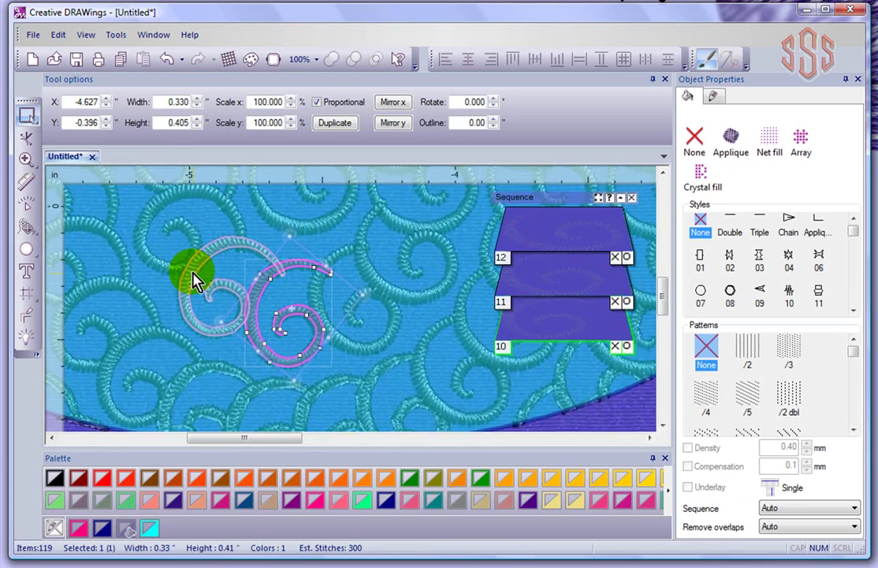
pyautogui.click(194, 277)
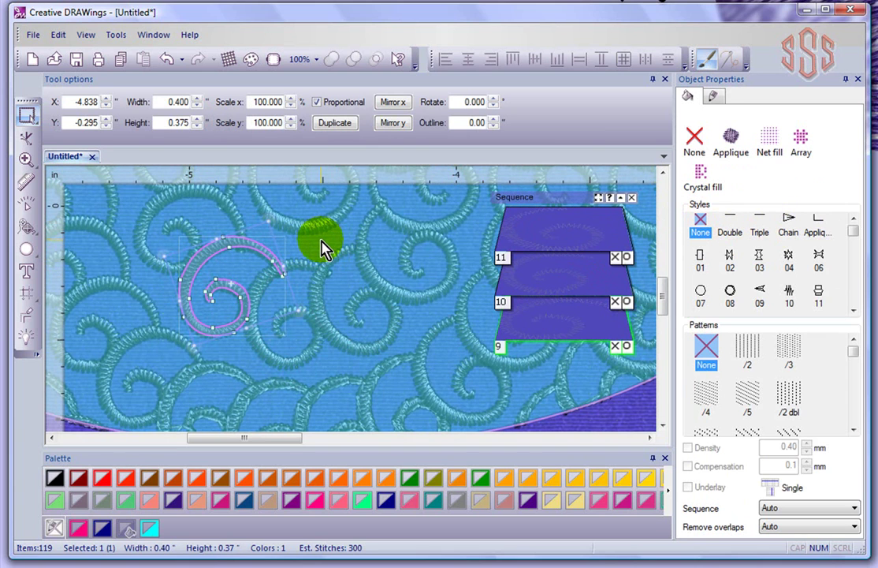
pyautogui.scroll(-3, 321, 249)
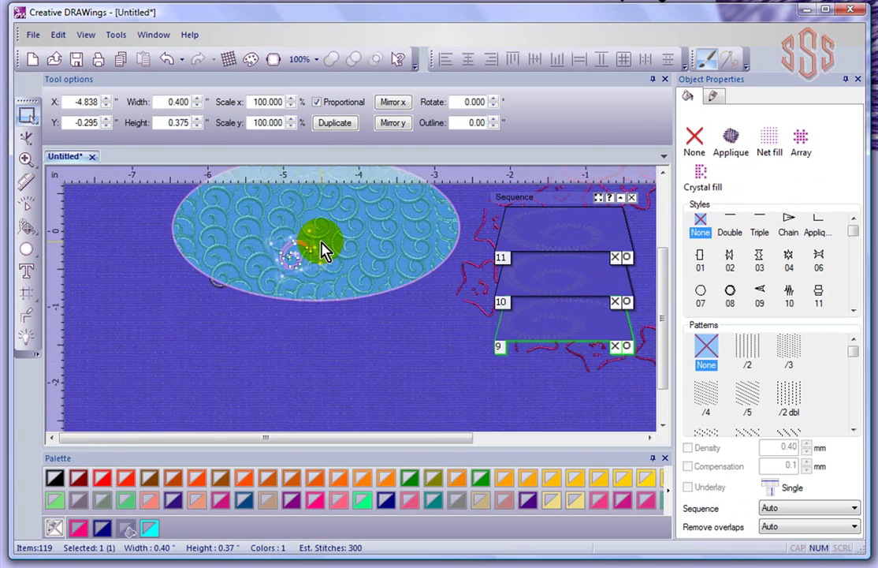
pyautogui.click(662, 173)
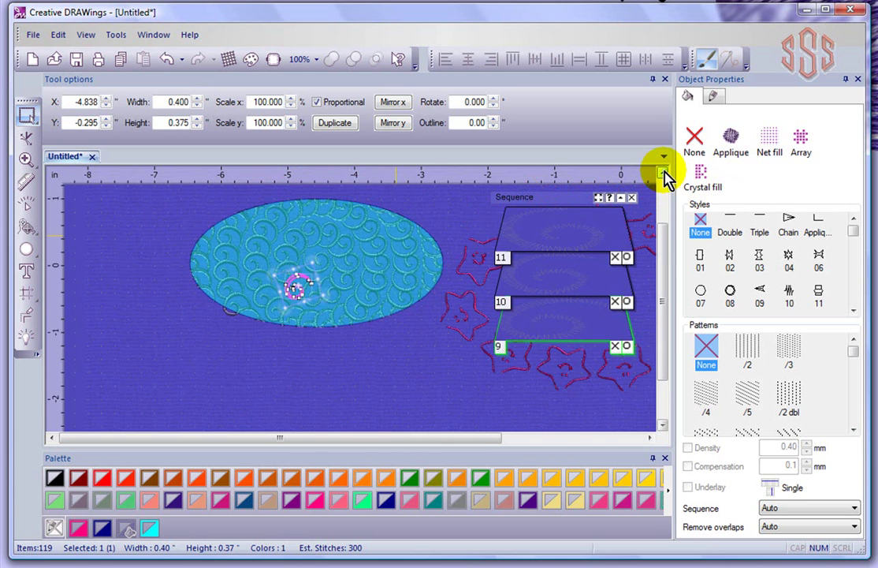
pyautogui.click(662, 173)
pyautogui.click(249, 227)
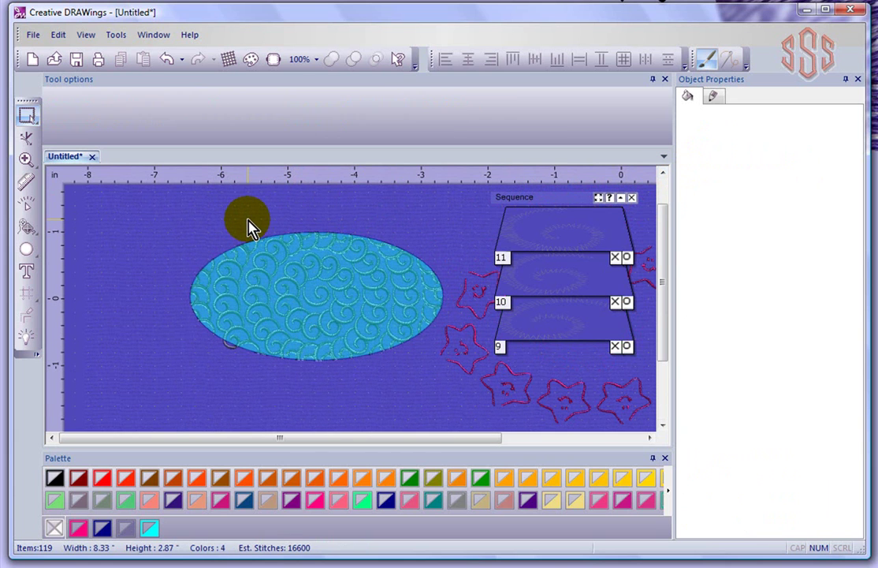